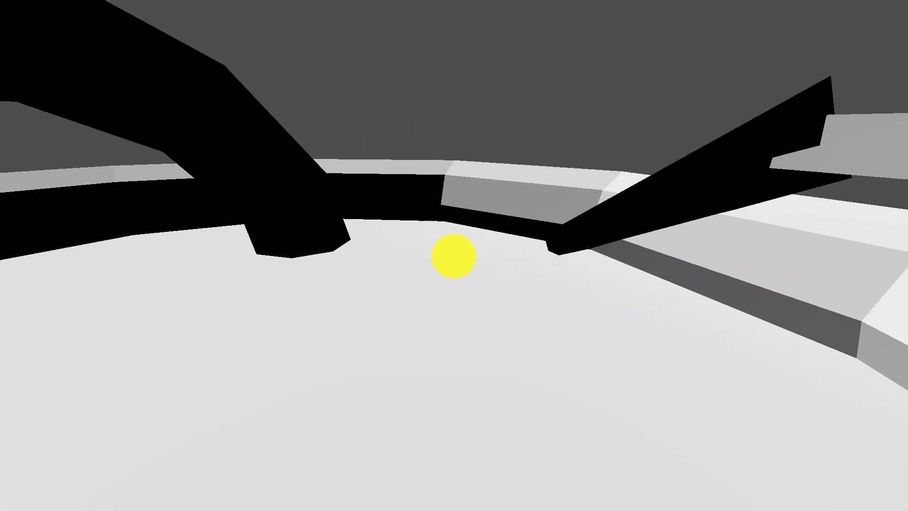
# Stop the running game with F8 to return to the test_environment scene in the editor
pyautogui.press('F8')
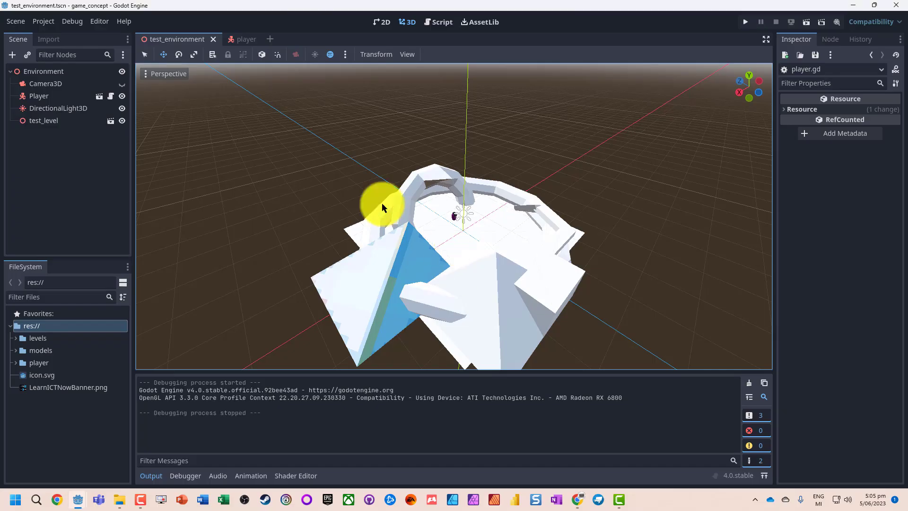
# Start a new empty scene with a User Interface (Control) root node
pyautogui.click(16, 21)
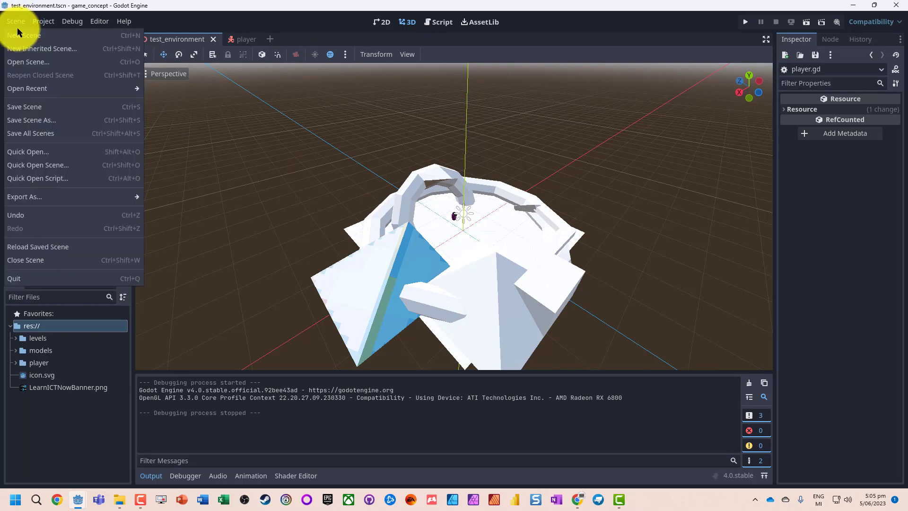
pyautogui.click(22, 33)
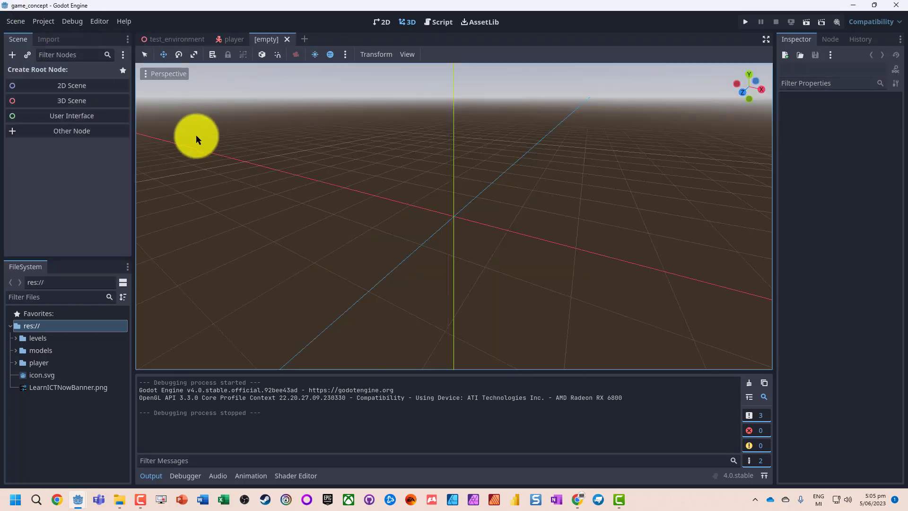
pyautogui.click(62, 115)
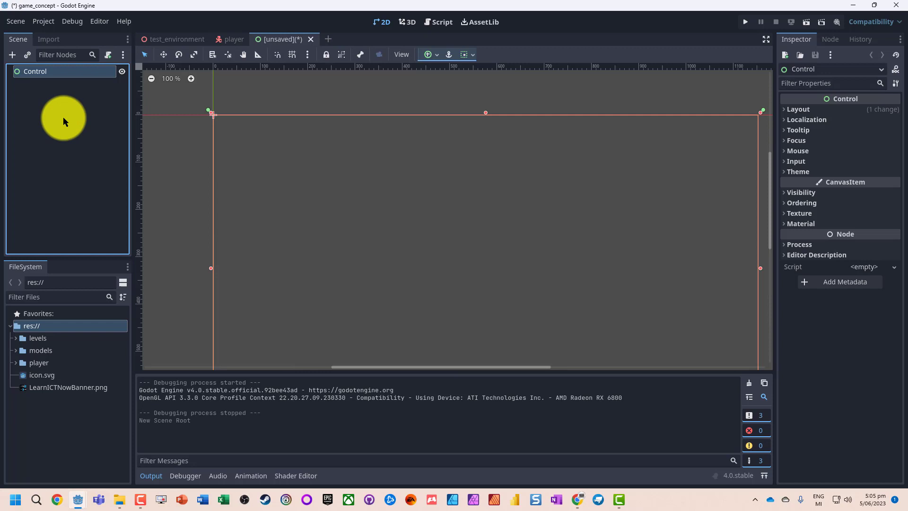
# Rename the root Control node to MainMenu, removing the stray space
pyautogui.doubleClick(39, 72)
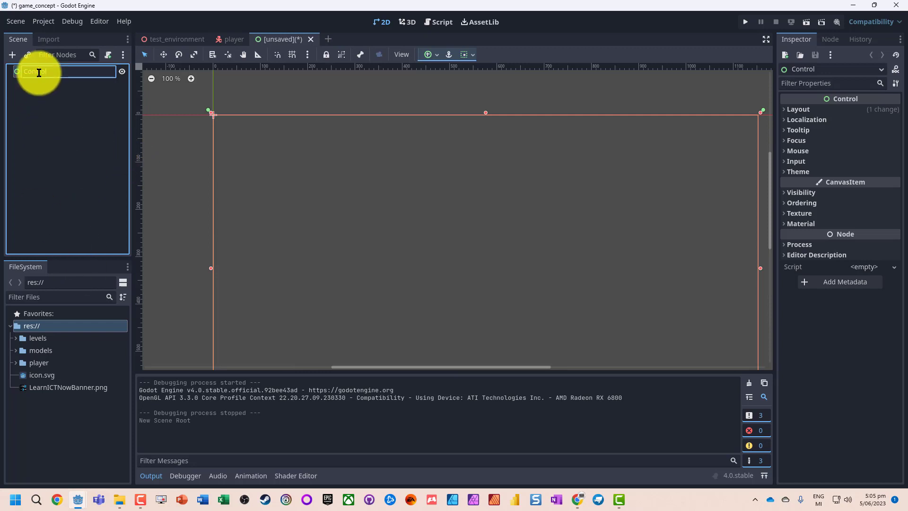
pyautogui.write('MainMenu')
pyautogui.press('Return')
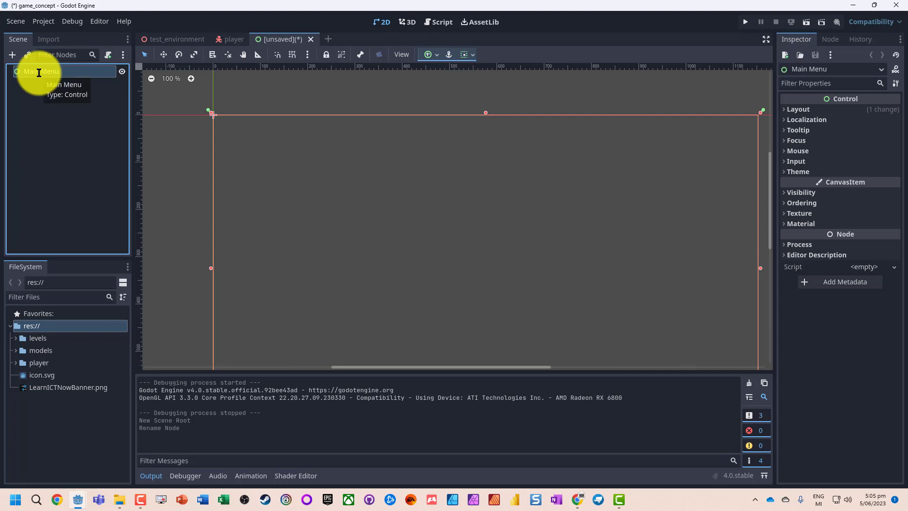
pyautogui.doubleClick(38, 72)
pyautogui.press('Delete')
pyautogui.press('Return')
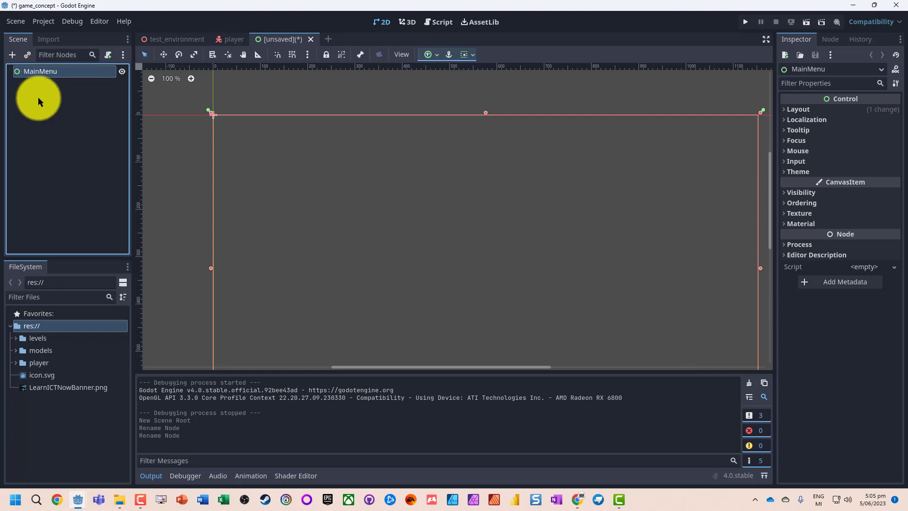
pyautogui.click(202, 118)
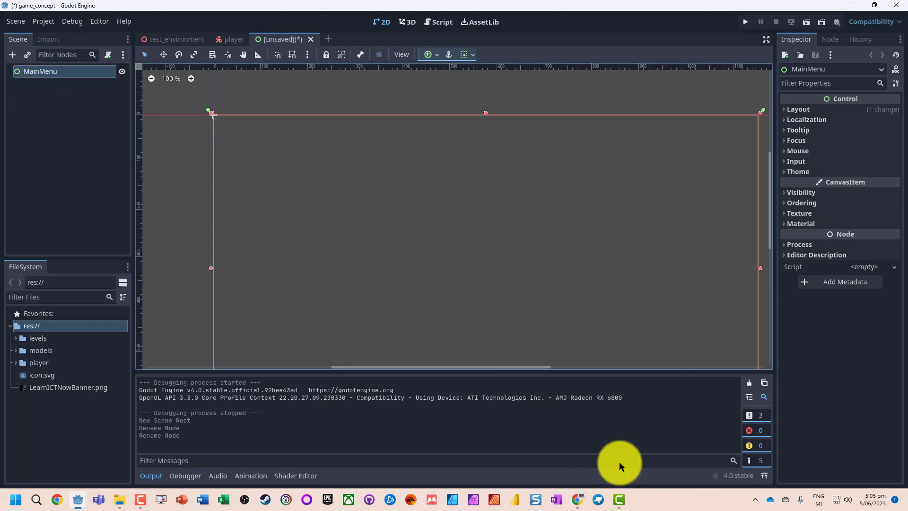
pyautogui.scroll(-1, 344, 220)
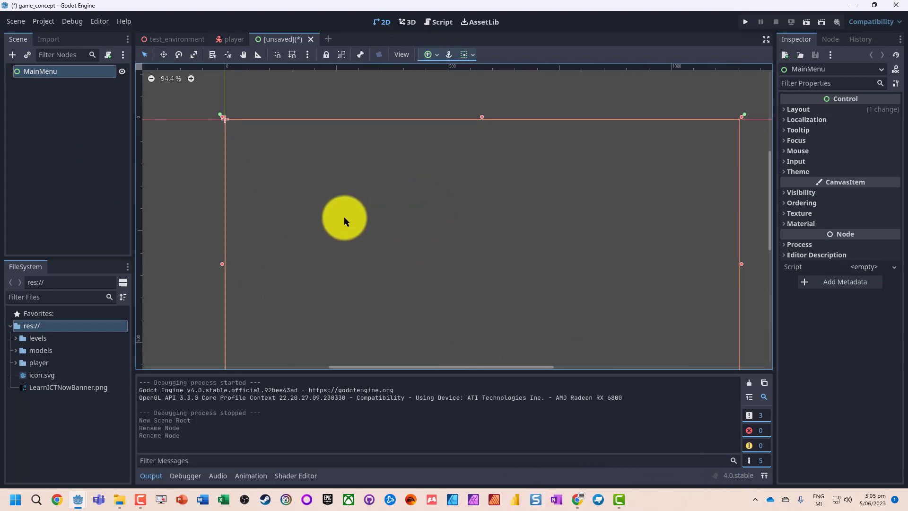
pyautogui.scroll(-1, 492, 187)
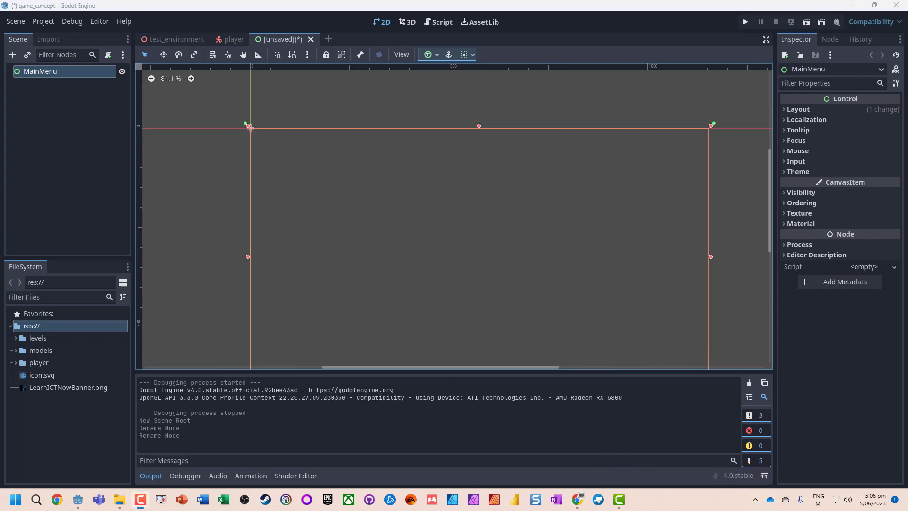
# Add a GridContainer child under MainMenu and anchor it to Full Rect
pyautogui.rightClick(58, 73)
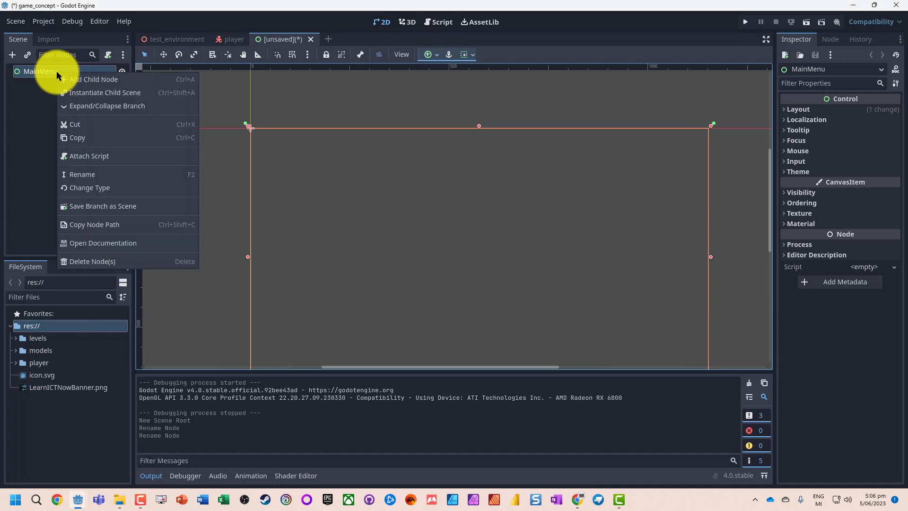
pyautogui.click(100, 80)
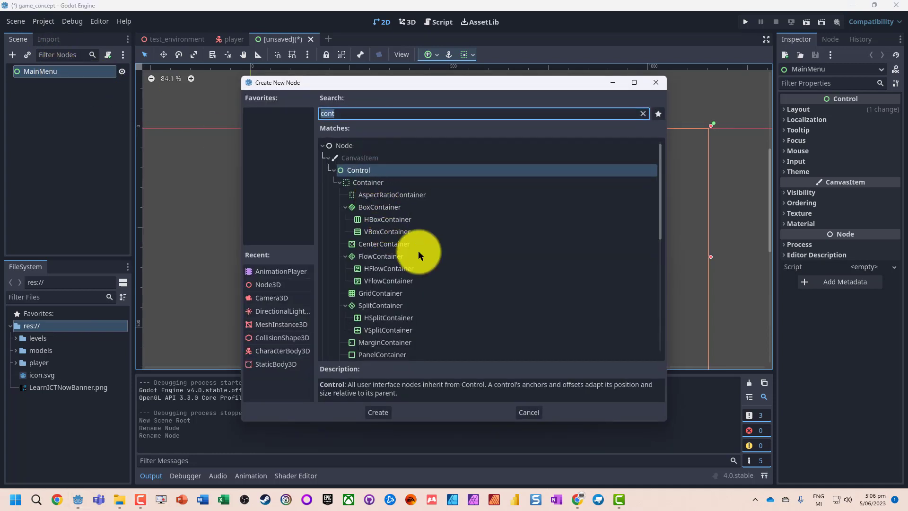
pyautogui.scroll(-2, 384, 234)
pyautogui.scroll(-1, 387, 270)
pyautogui.scroll(1, 383, 295)
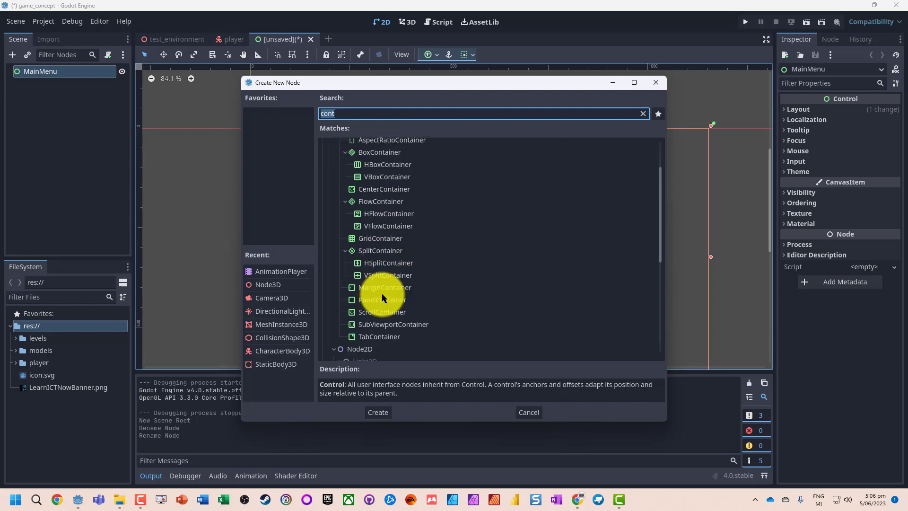
pyautogui.moveTo(380, 239)
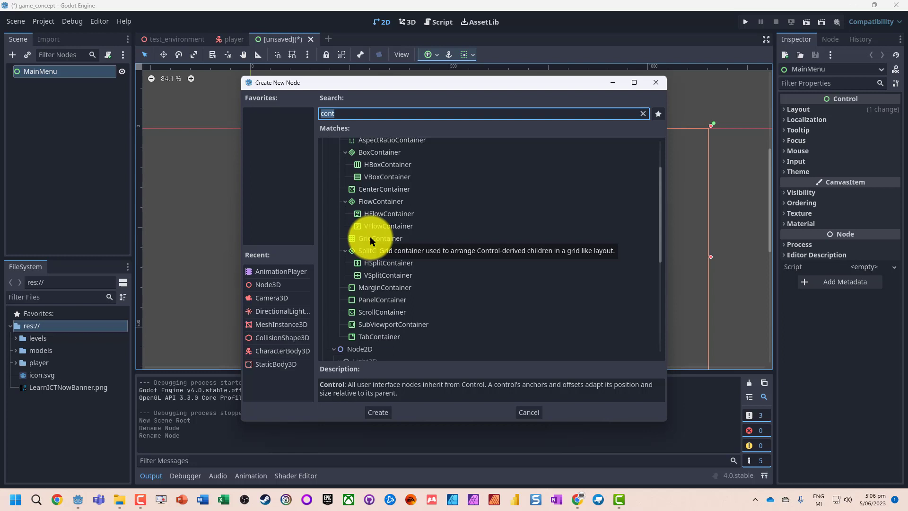
pyautogui.doubleClick(370, 236)
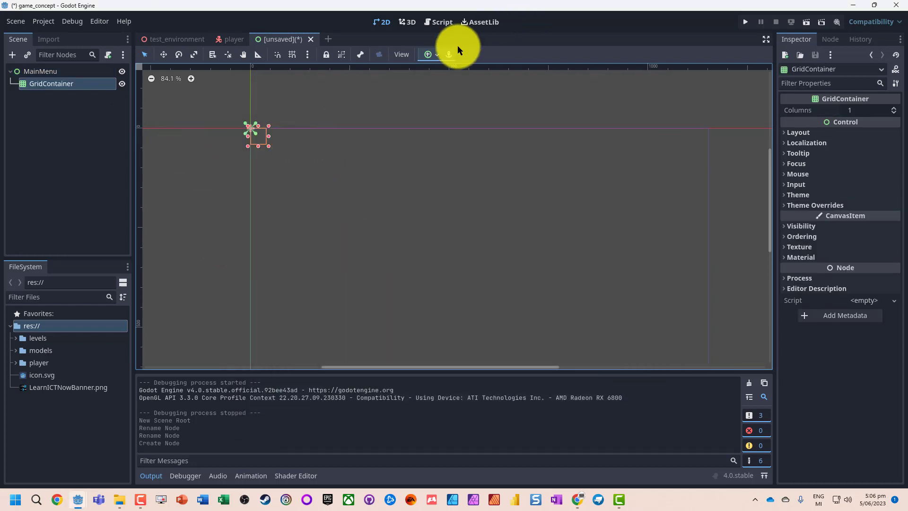
pyautogui.click(433, 52)
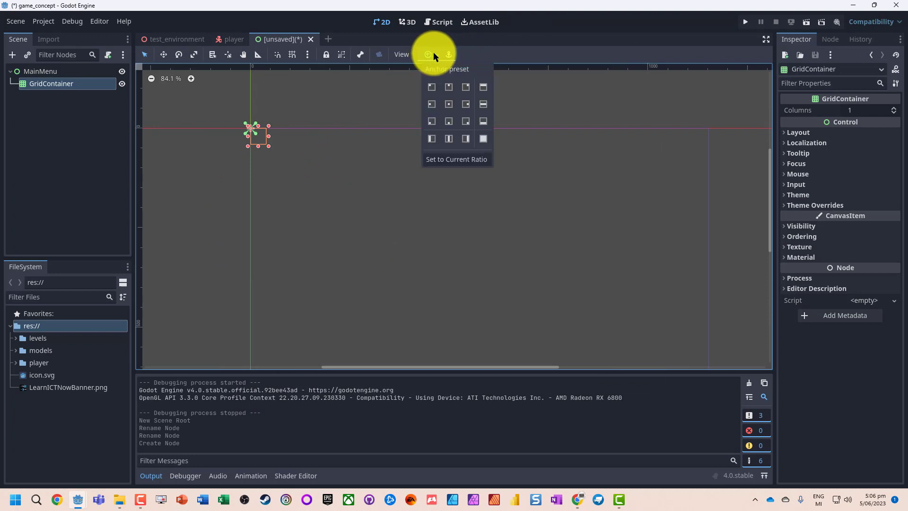
pyautogui.click(482, 139)
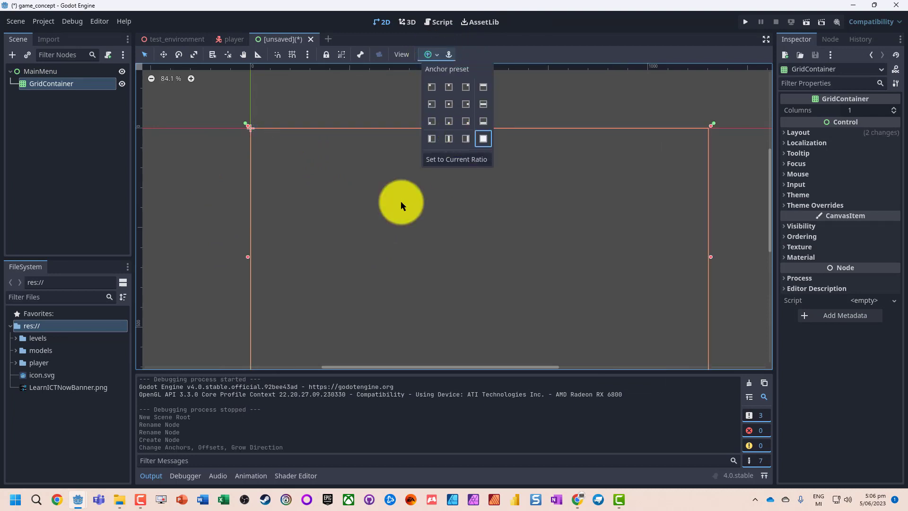
pyautogui.scroll(-3, 704, 256)
pyautogui.scroll(-3, 698, 272)
pyautogui.scroll(-3, 704, 295)
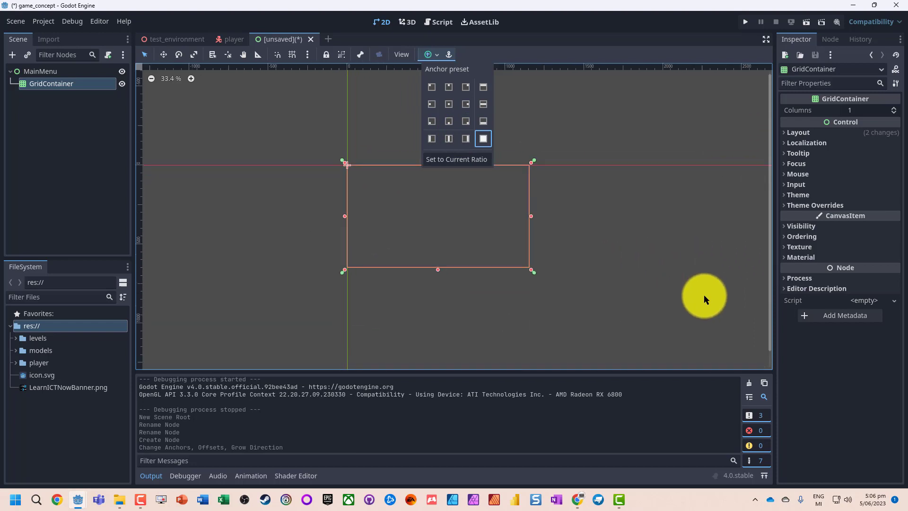
pyautogui.scroll(-2, 639, 277)
pyautogui.scroll(2, 613, 268)
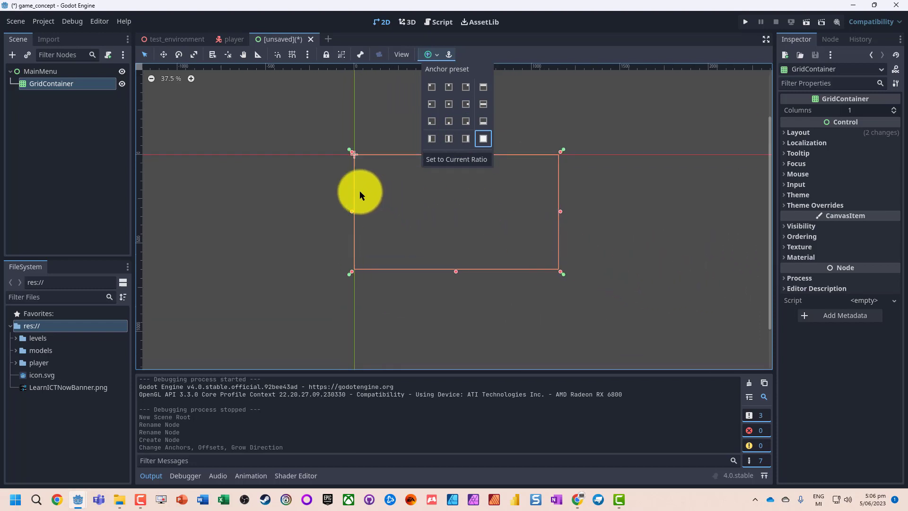
# Run the scene and save it as main_menu.tscn inside a new ui folder
pyautogui.click(379, 99)
pyautogui.press('F6')
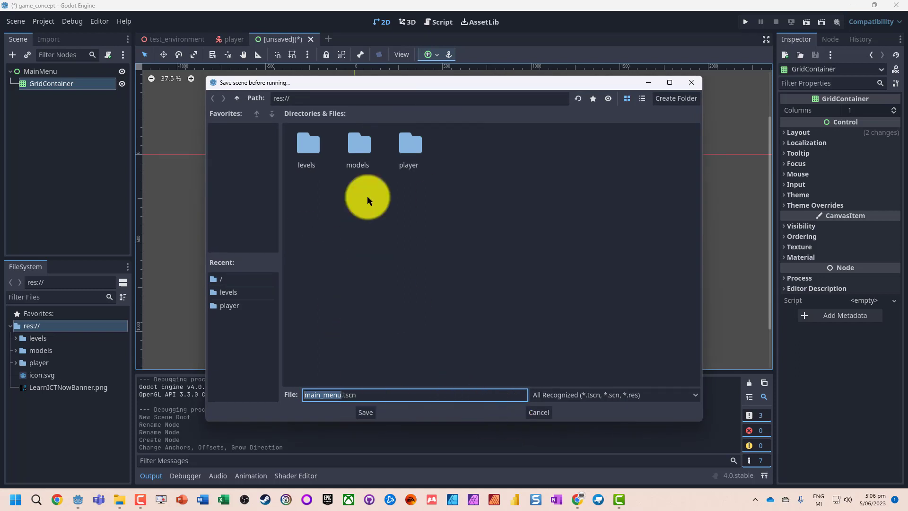
pyautogui.rightClick(398, 238)
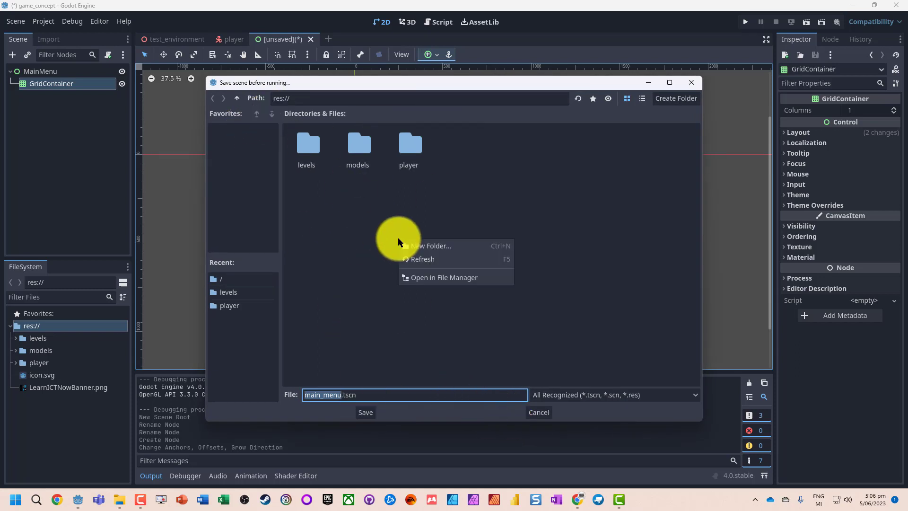
pyautogui.click(431, 248)
pyautogui.write('ui')
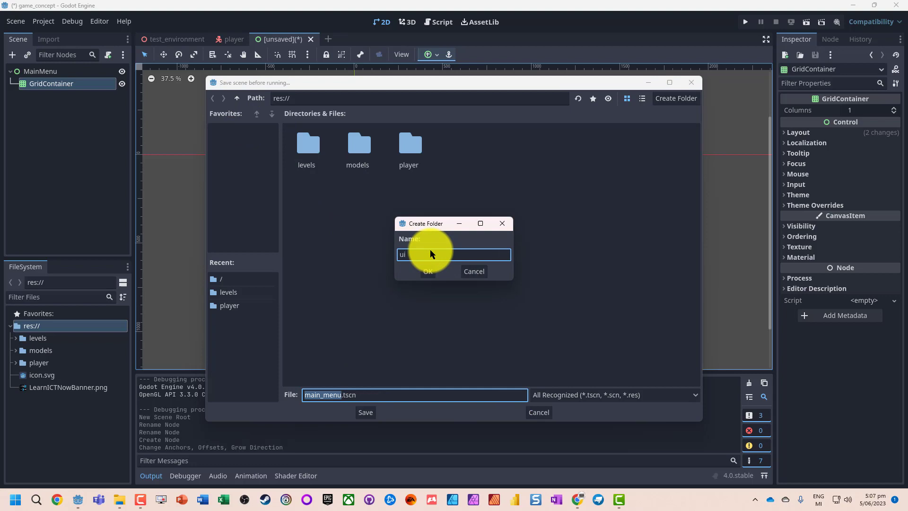
pyautogui.press('Return')
pyautogui.click(365, 412)
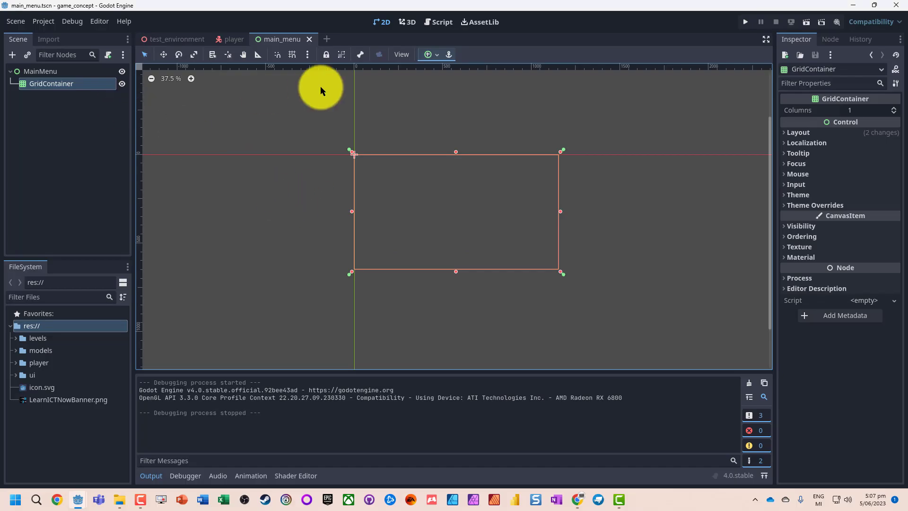
# Add a Label and a Button as children of the GridContainer, then select the Label
pyautogui.rightClick(40, 83)
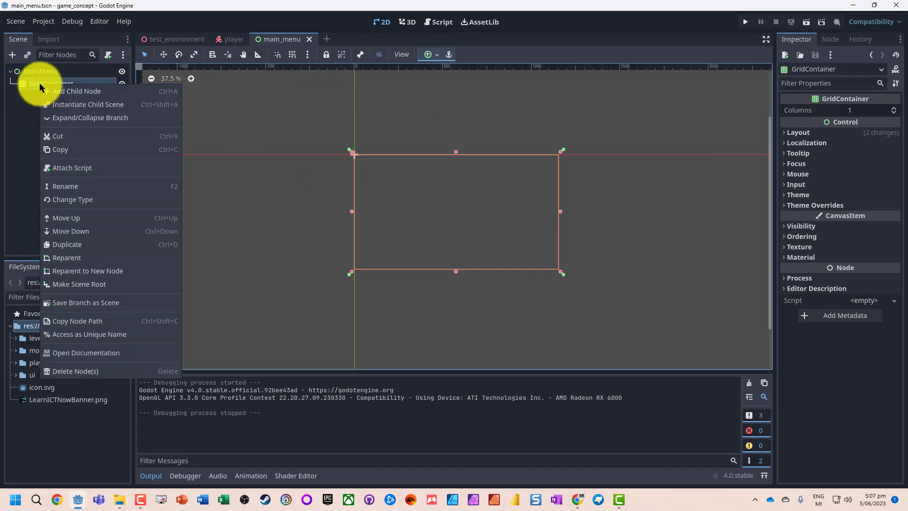
pyautogui.click(66, 94)
pyautogui.write('lab')
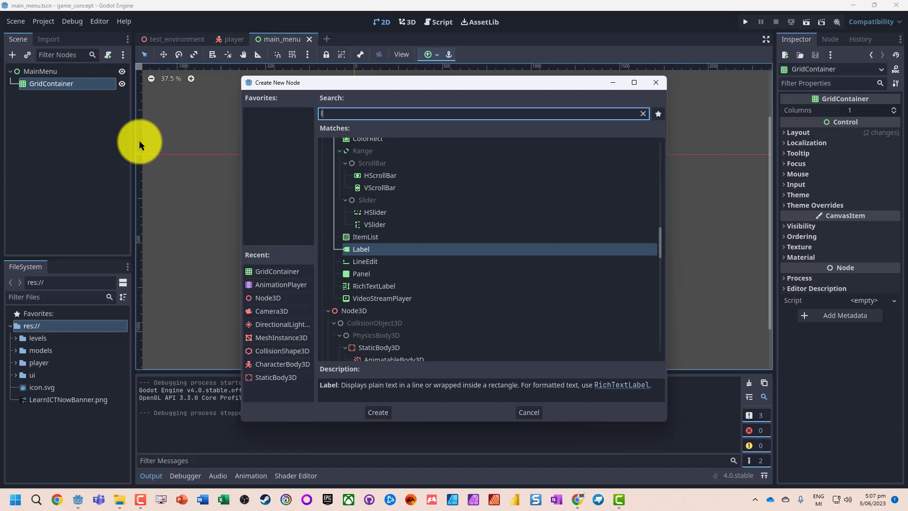
pyautogui.press('Return')
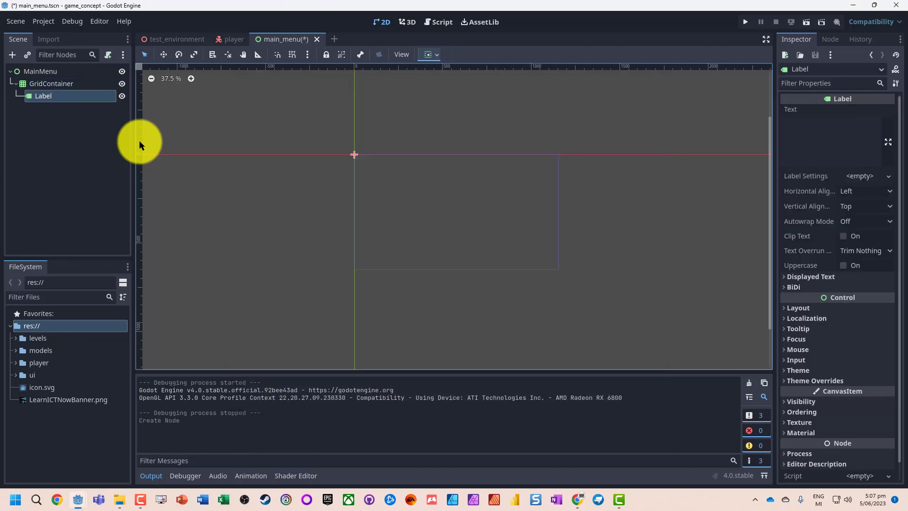
pyautogui.rightClick(50, 83)
pyautogui.click(72, 88)
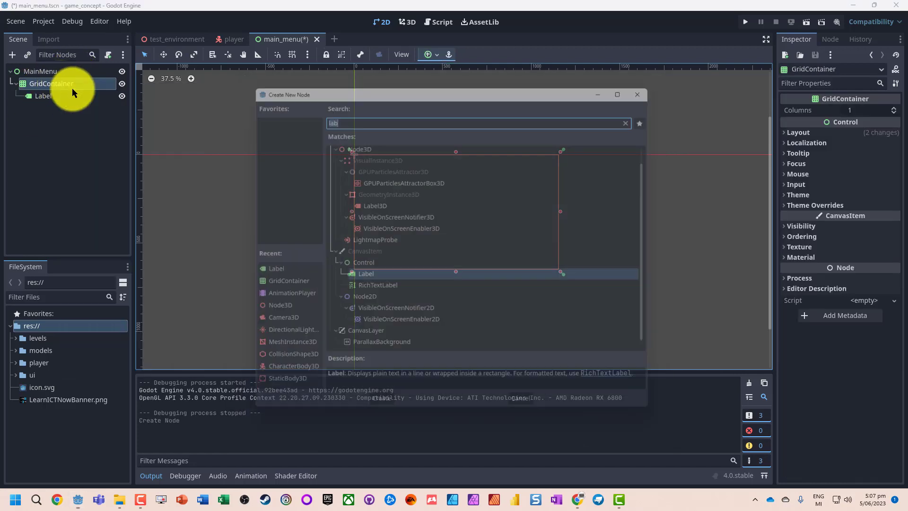
pyautogui.write('butt')
pyautogui.press('Return')
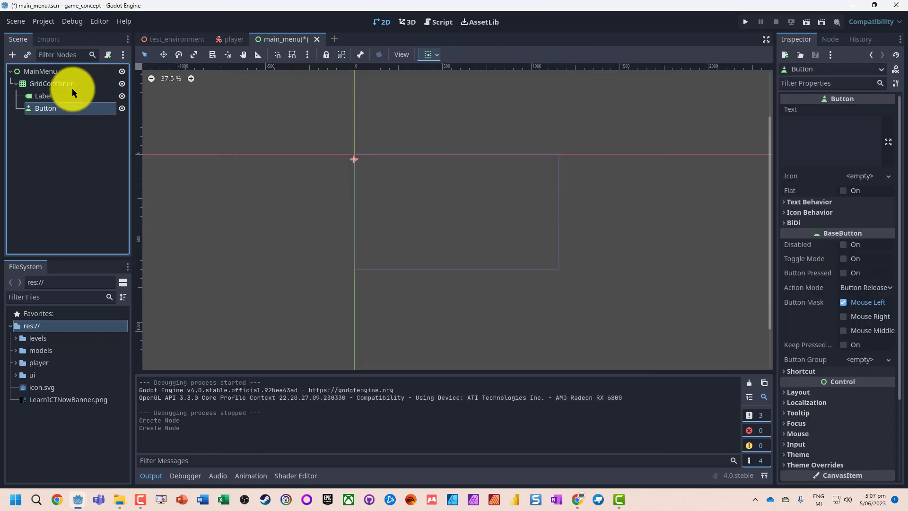
pyautogui.click(56, 97)
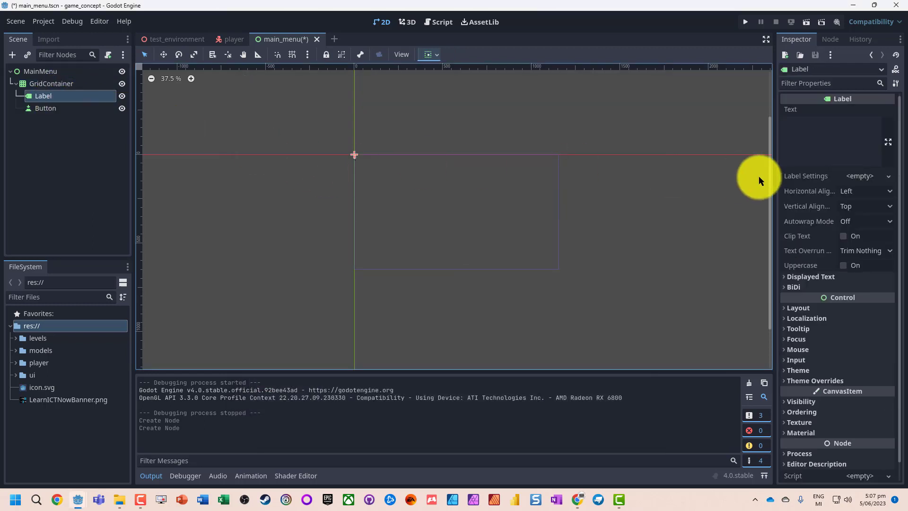
# Give the Label the text 'Super Game' with Horizontal Alignment set to Center
pyautogui.click(829, 130)
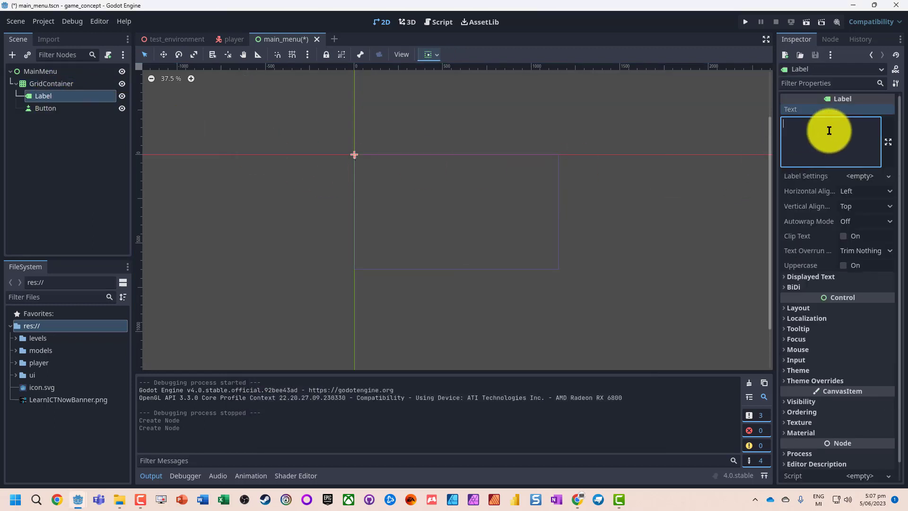
pyautogui.write('Super ')
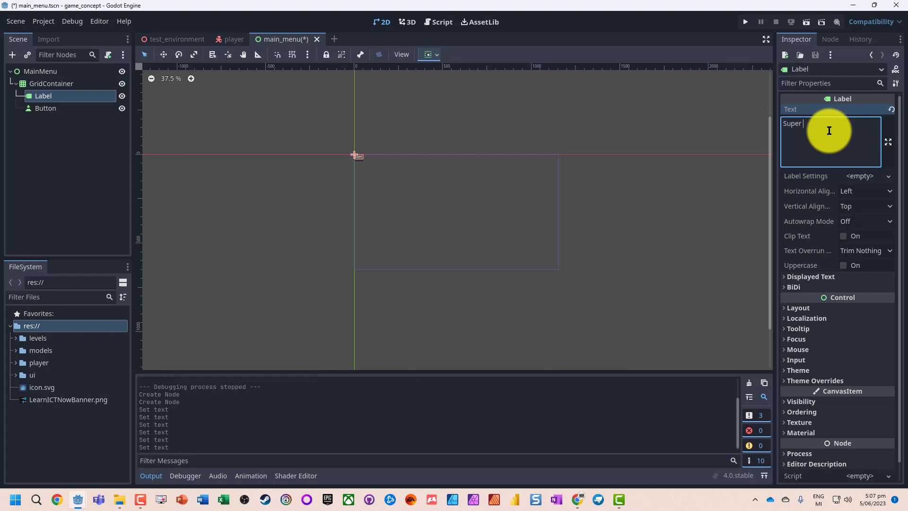
pyautogui.write('Game')
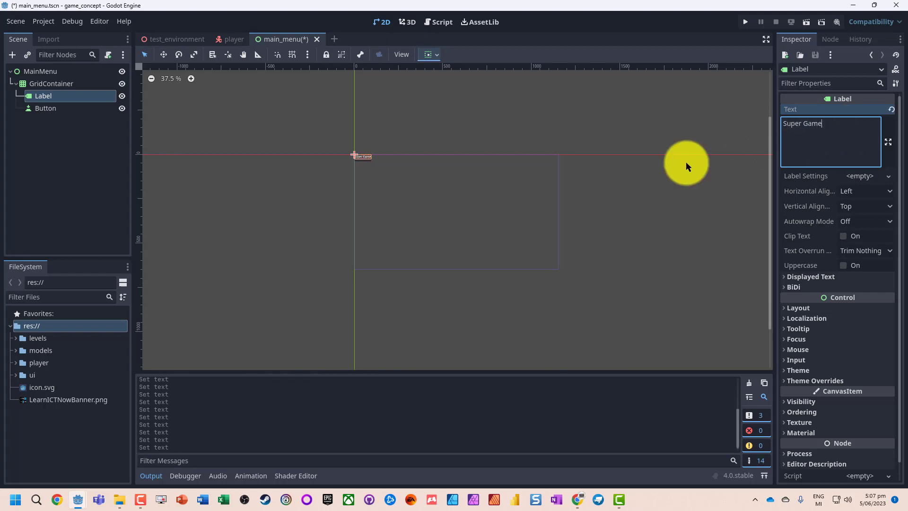
pyautogui.click(866, 190)
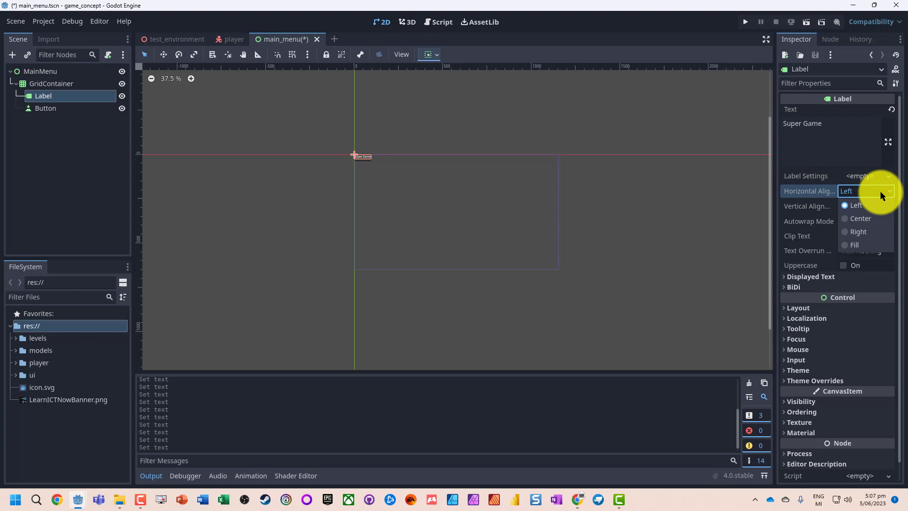
pyautogui.click(869, 219)
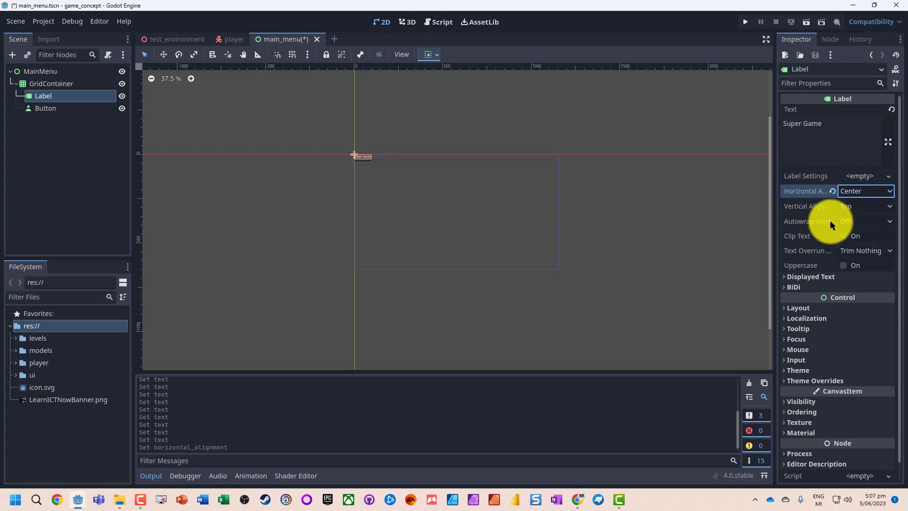
pyautogui.click(503, 297)
pyautogui.click(53, 96)
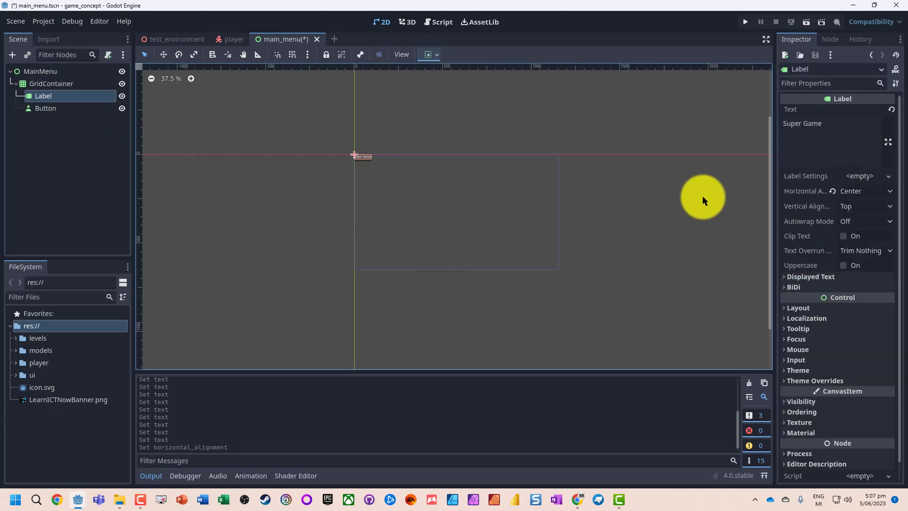
# Set the label's container sizing to Fill with Expand so it spans the full width
pyautogui.click(431, 55)
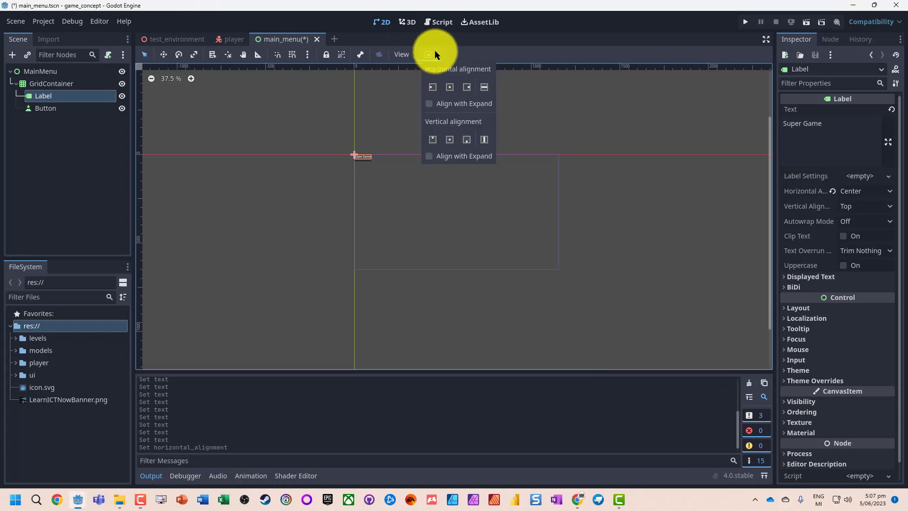
pyautogui.click(486, 87)
pyautogui.click(361, 185)
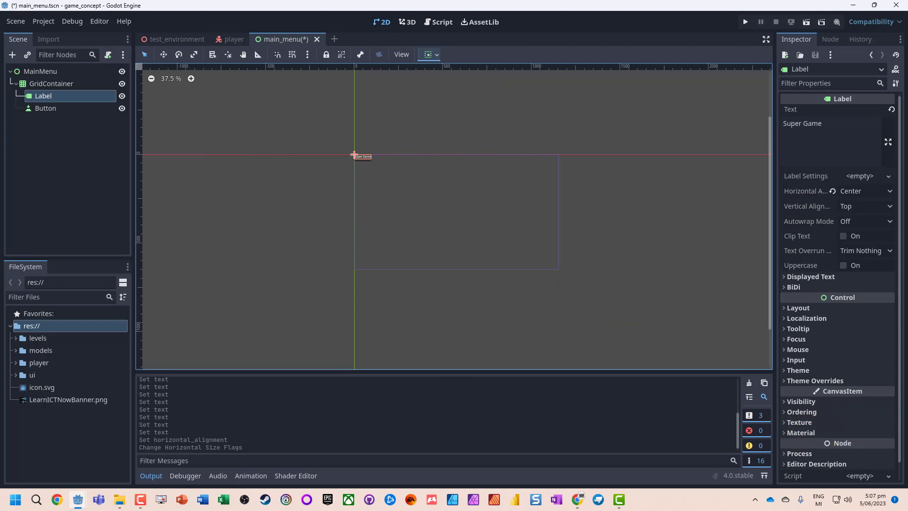
pyautogui.click(433, 54)
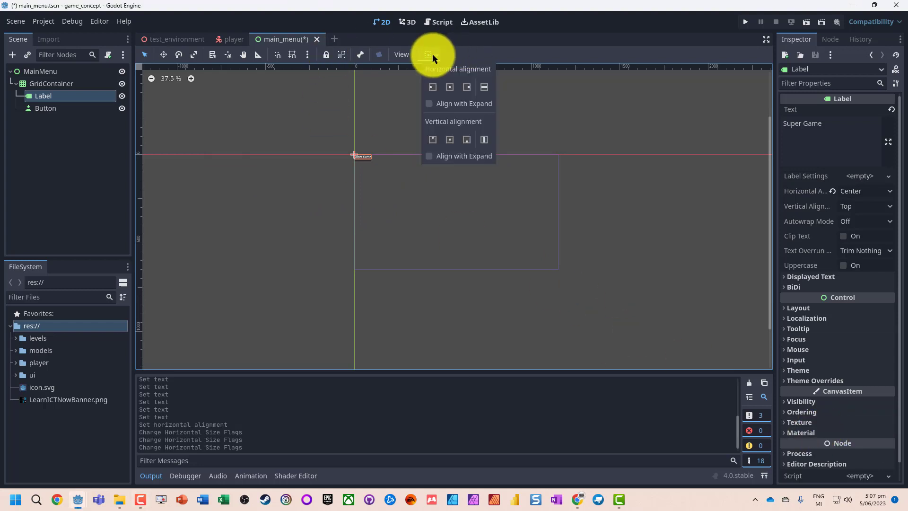
pyautogui.click(485, 87)
pyautogui.click(606, 127)
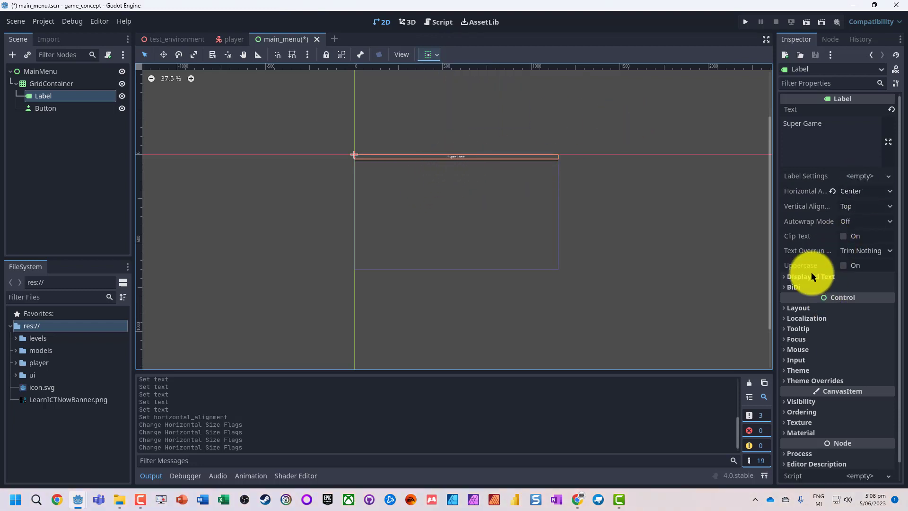
pyautogui.scroll(-1, 817, 360)
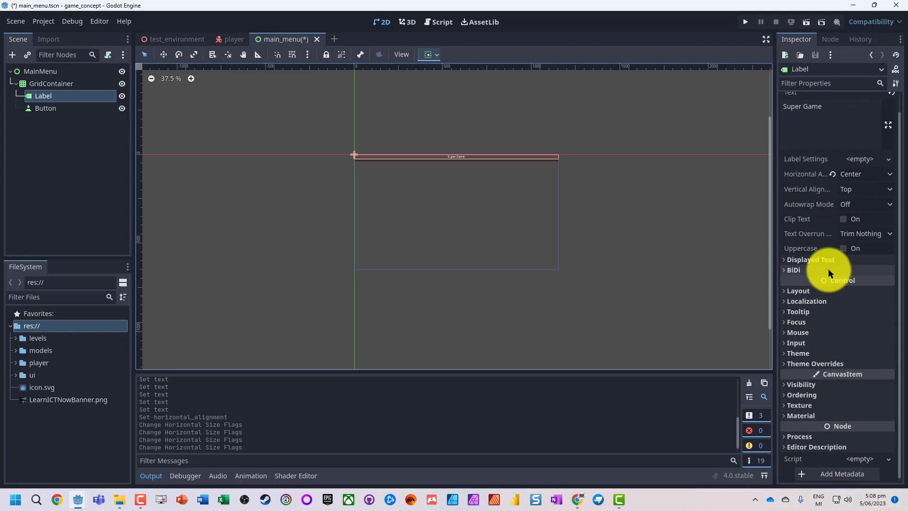
# Override the label's theme Font Size to 128 px
pyautogui.click(788, 362)
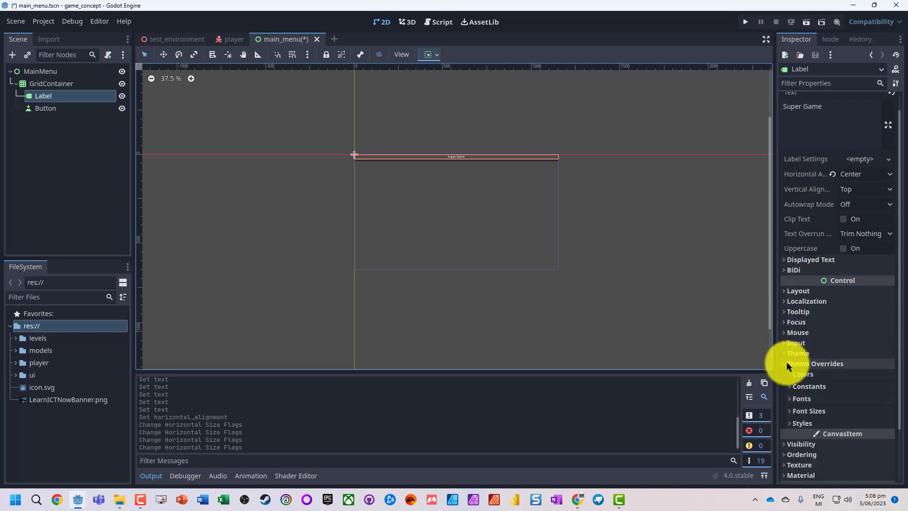
pyautogui.click(794, 411)
pyautogui.click(854, 422)
pyautogui.write('3')
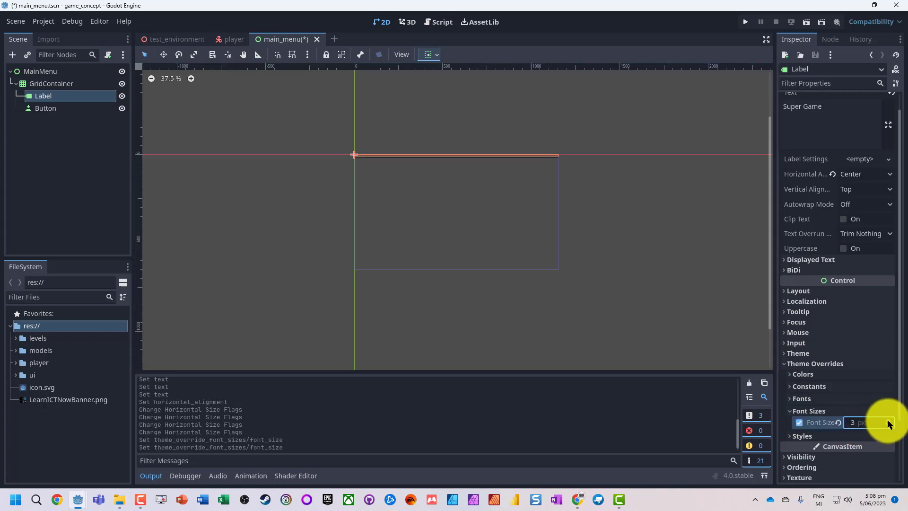
pyautogui.moveTo(888, 419); pyautogui.dragTo(888, 419)
pyautogui.click(869, 423)
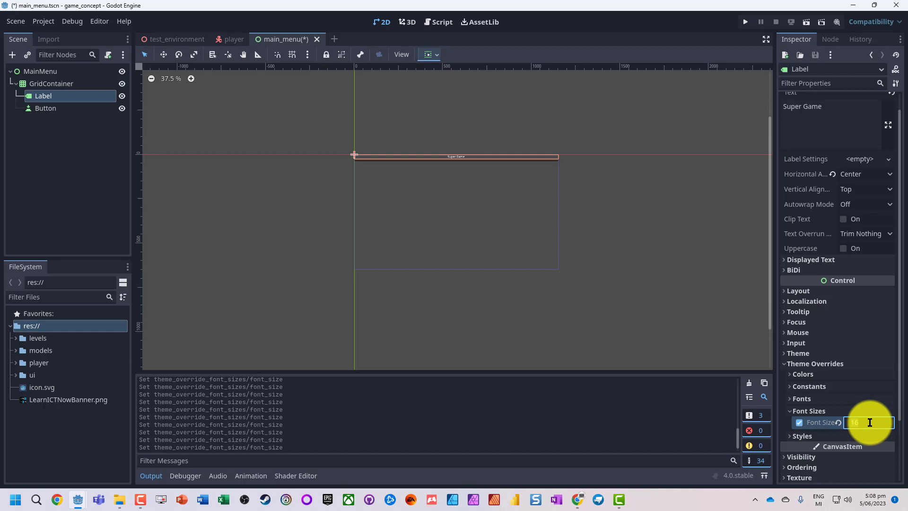
pyautogui.write('128')
pyautogui.press('Return')
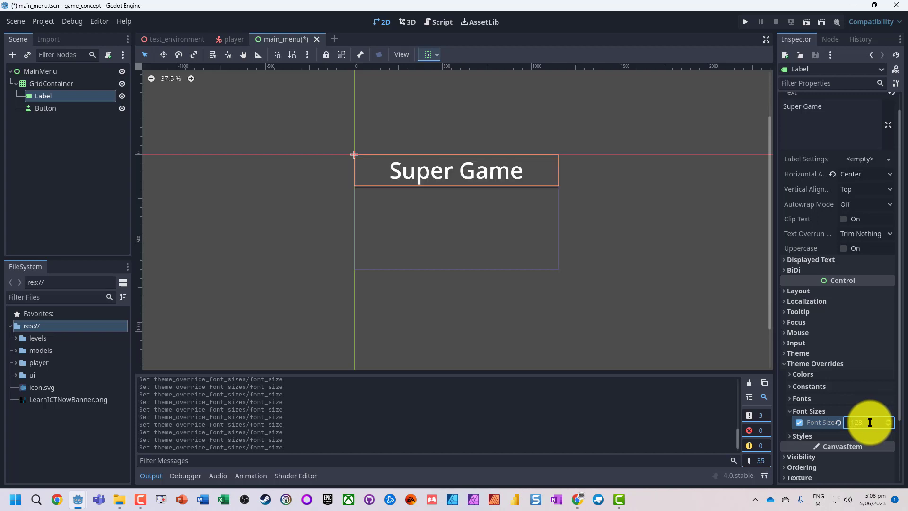
# Set the Button's text to Play with a 48 px font size override
pyautogui.click(45, 108)
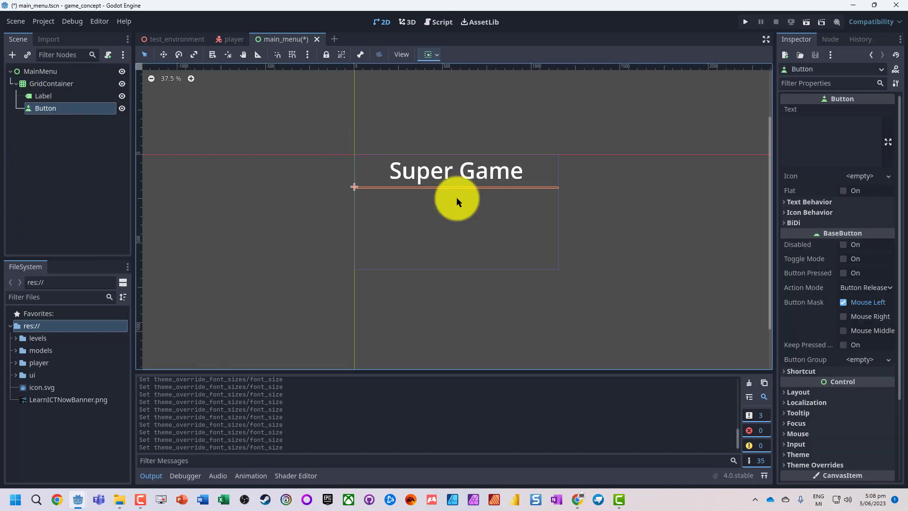
pyautogui.scroll(2, 476, 195)
pyautogui.scroll(3, 475, 195)
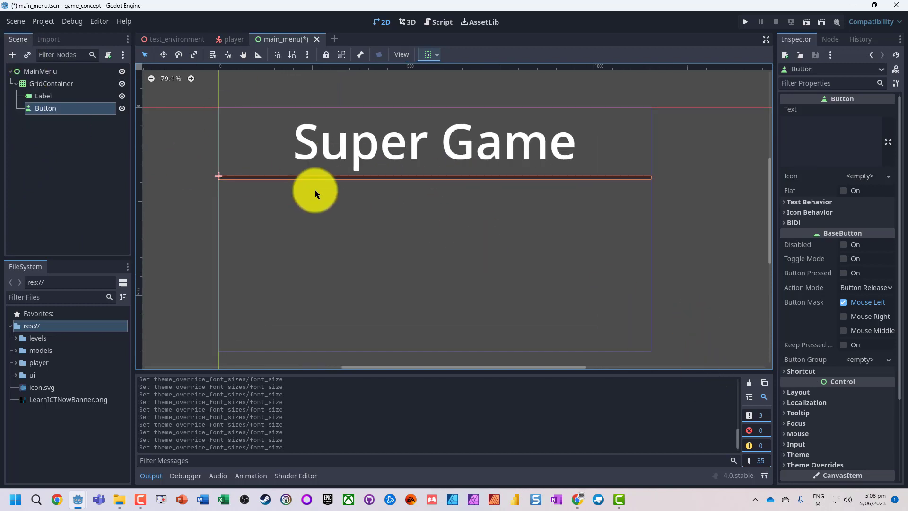
pyautogui.click(832, 139)
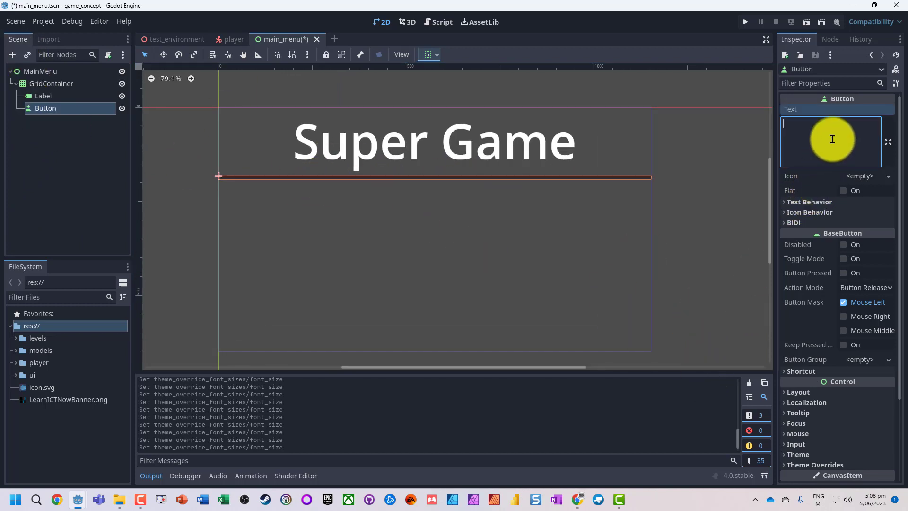
pyautogui.write('Play')
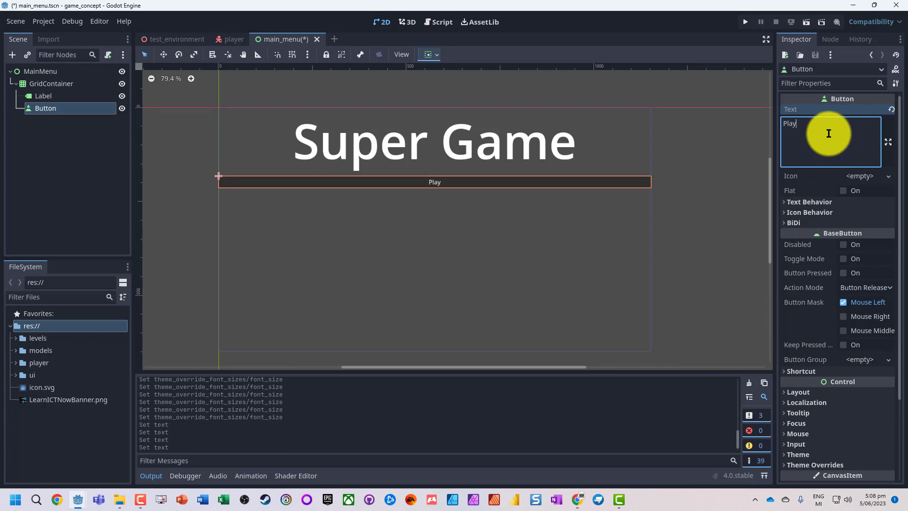
pyautogui.scroll(-3, 814, 352)
pyautogui.click(809, 368)
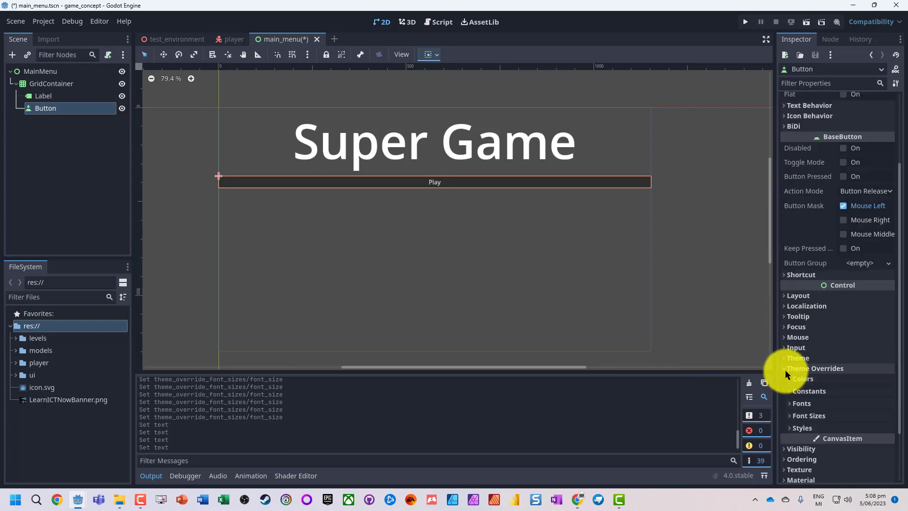
pyautogui.click(809, 417)
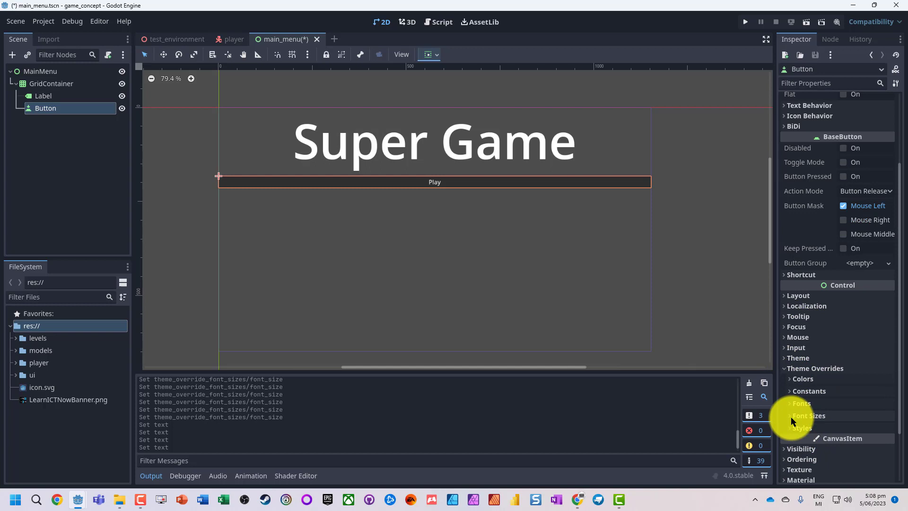
pyautogui.click(868, 428)
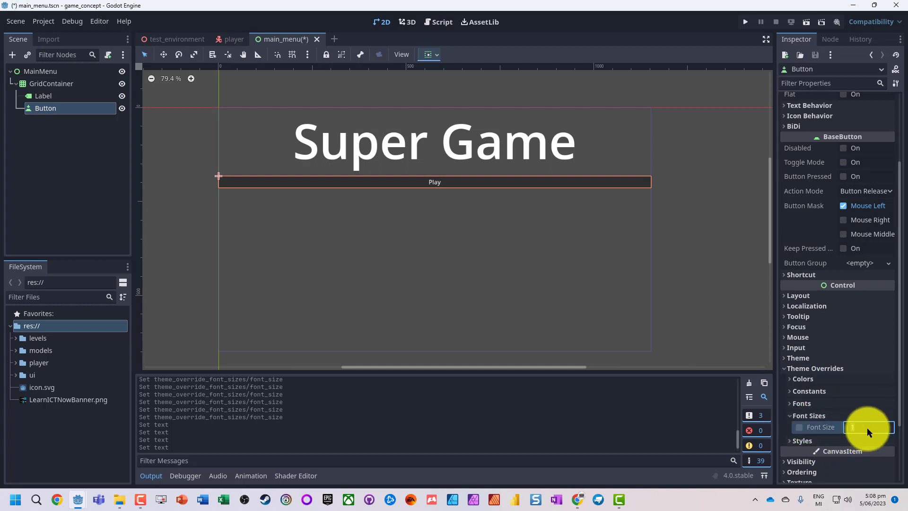
pyautogui.write('8')
pyautogui.press('Return')
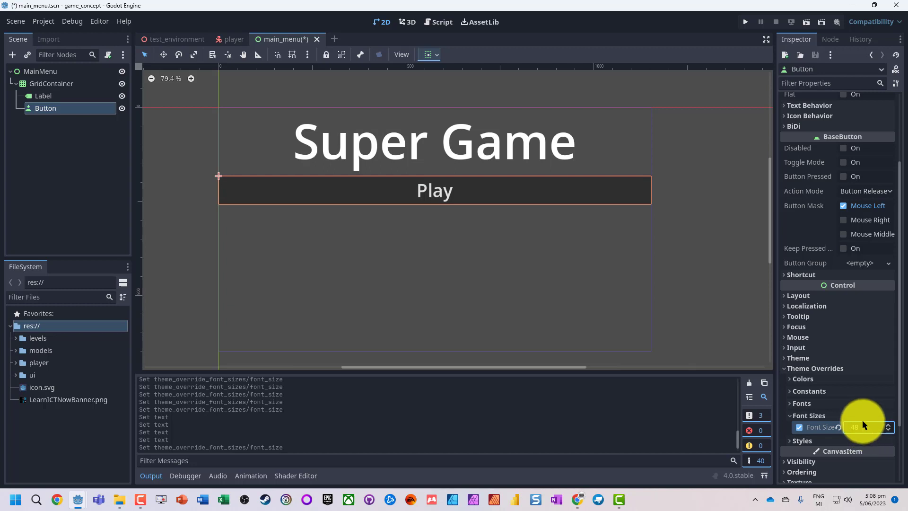
pyautogui.scroll(1, 458, 190)
# Override the Play button's Font Color to a light blue
pyautogui.moveTo(458, 191); pyautogui.dragTo(460, 237)
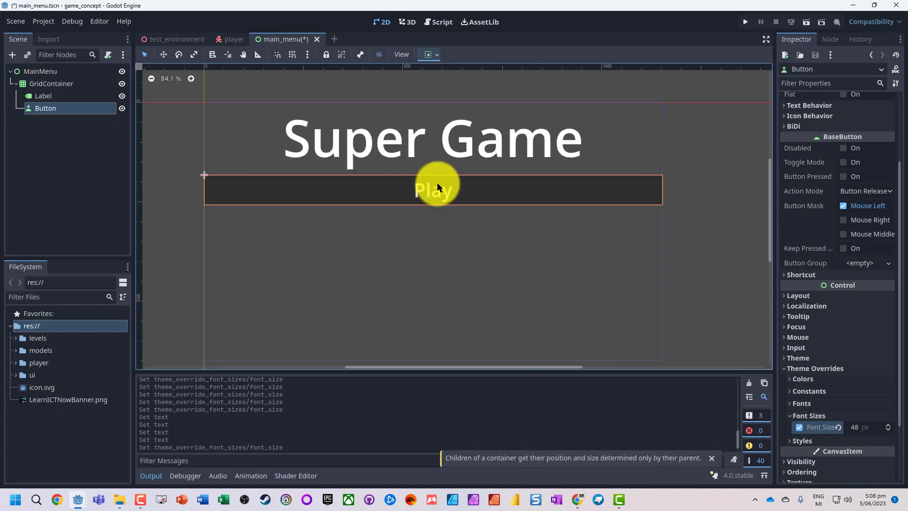
pyautogui.click(802, 379)
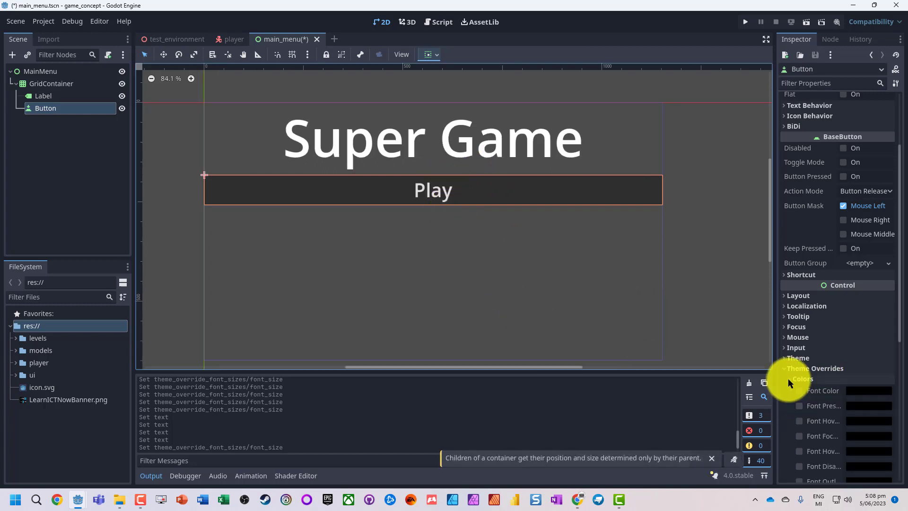
pyautogui.scroll(-3, 805, 427)
pyautogui.click(798, 293)
pyautogui.click(858, 294)
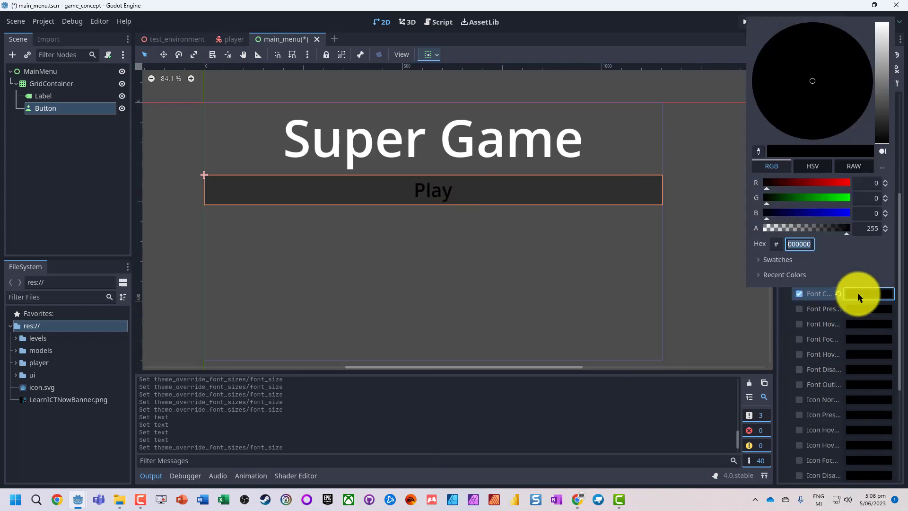
pyautogui.moveTo(825, 183); pyautogui.dragTo(766, 183)
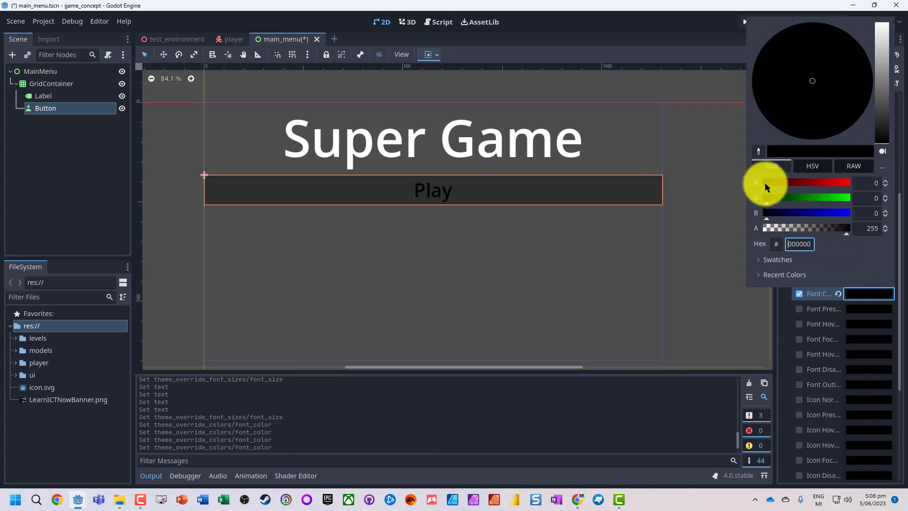
pyautogui.moveTo(852, 107); pyautogui.dragTo(878, 76)
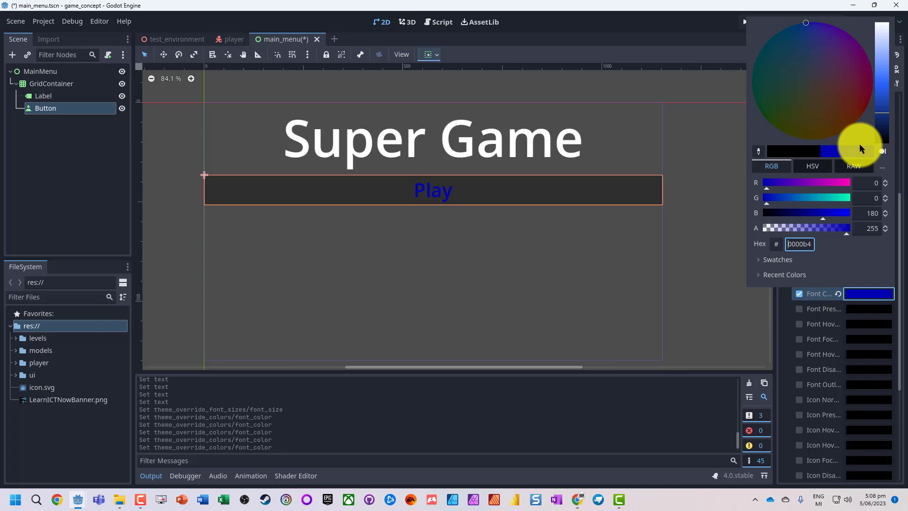
pyautogui.click(879, 58)
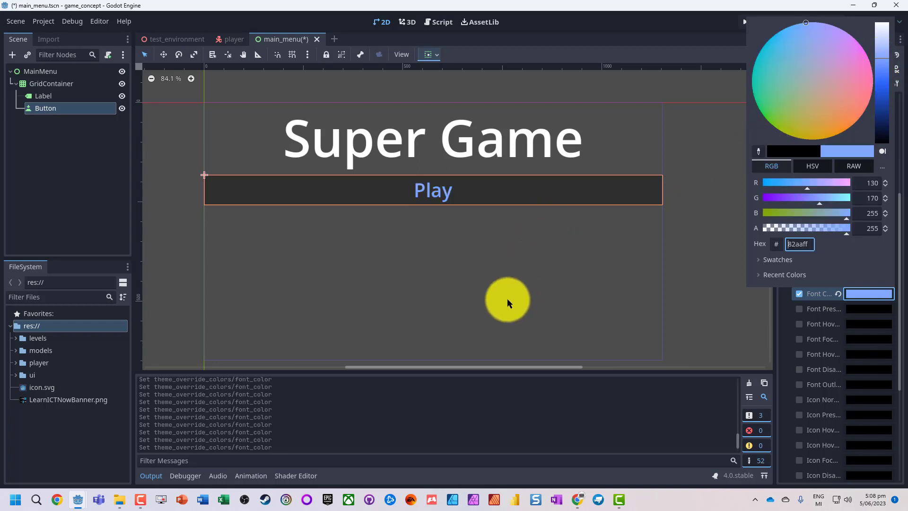
pyautogui.click(412, 291)
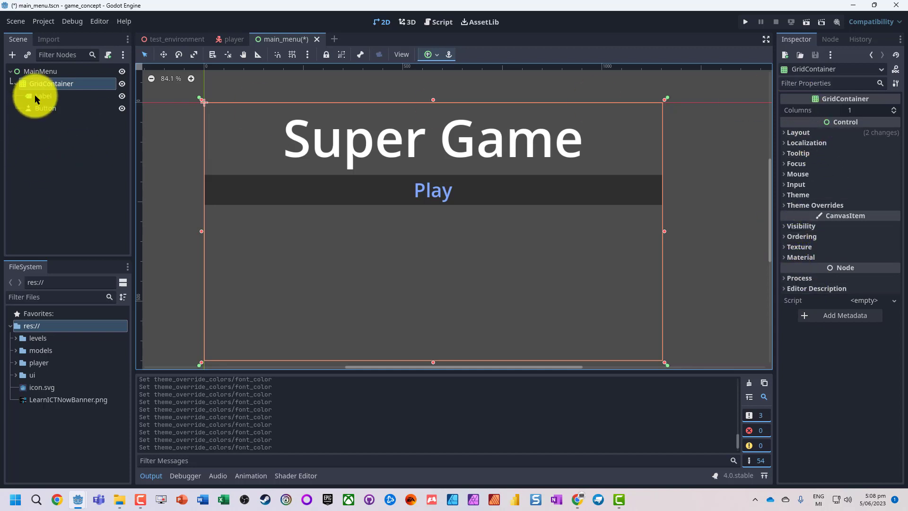
# Save the scene, set ui/main_menu.tscn as the project's main scene, test-run and stop
pyautogui.click(49, 108)
pyautogui.hotkey('ctrl', 's')
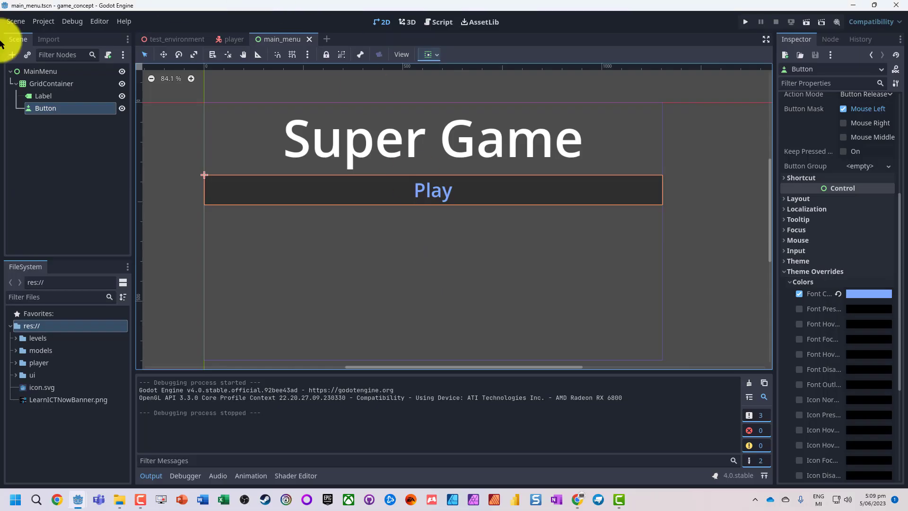
pyautogui.click(44, 21)
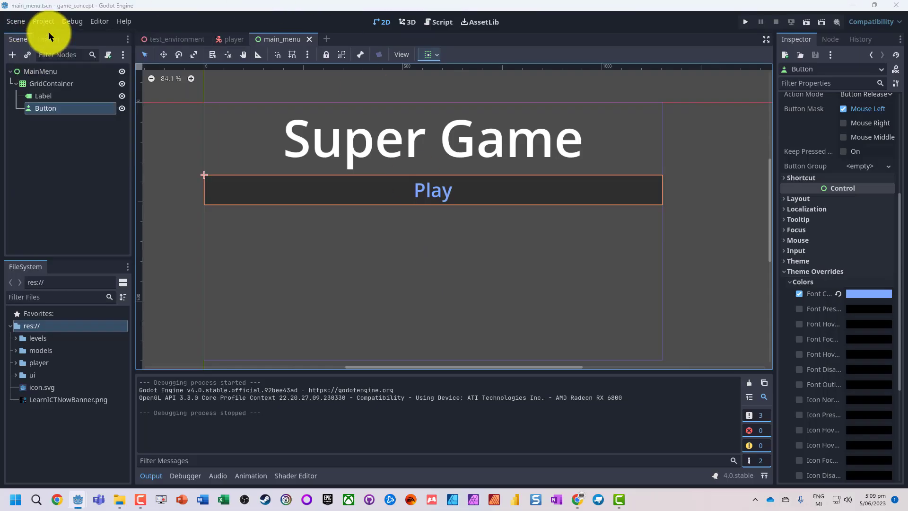
pyautogui.click(269, 159)
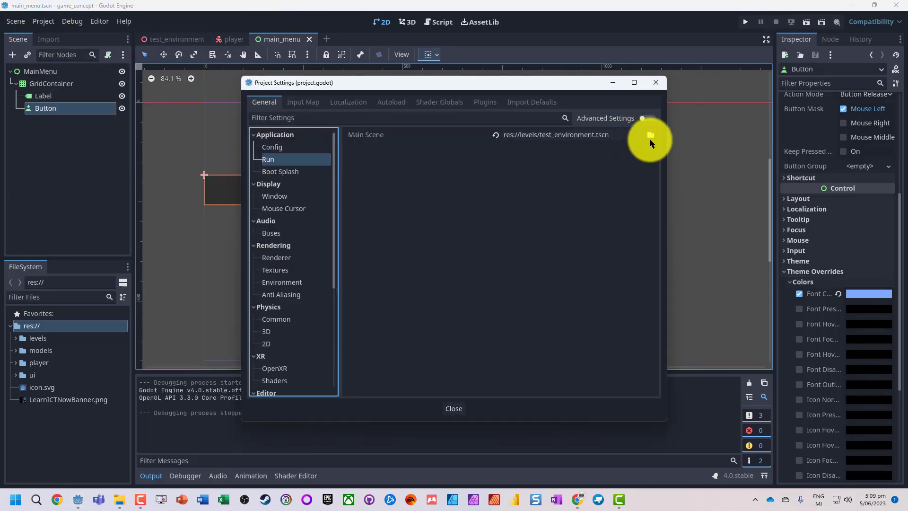
pyautogui.click(650, 138)
pyautogui.click(237, 98)
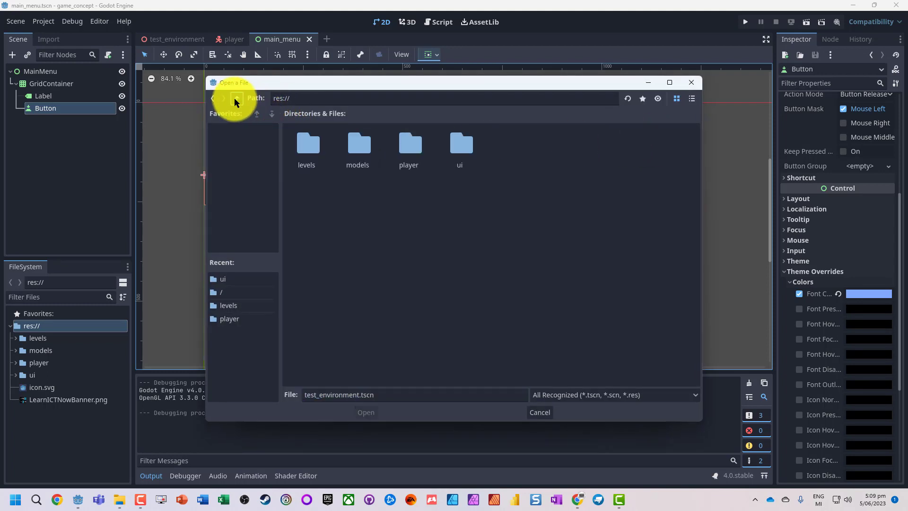
pyautogui.doubleClick(469, 148)
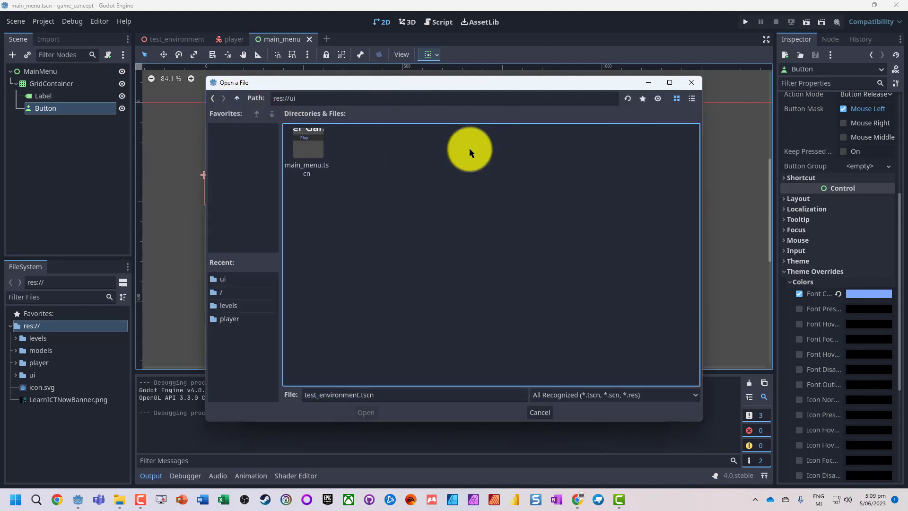
pyautogui.doubleClick(307, 141)
pyautogui.click(455, 408)
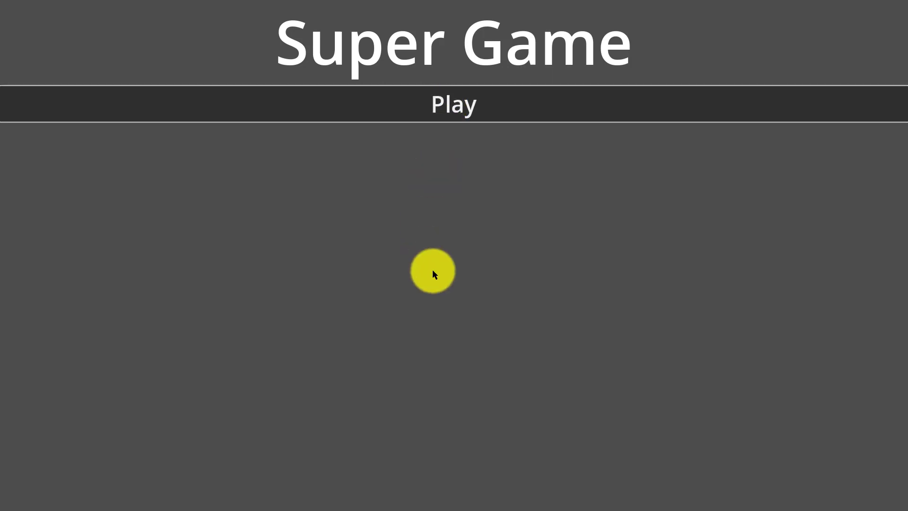
pyautogui.press('F8')
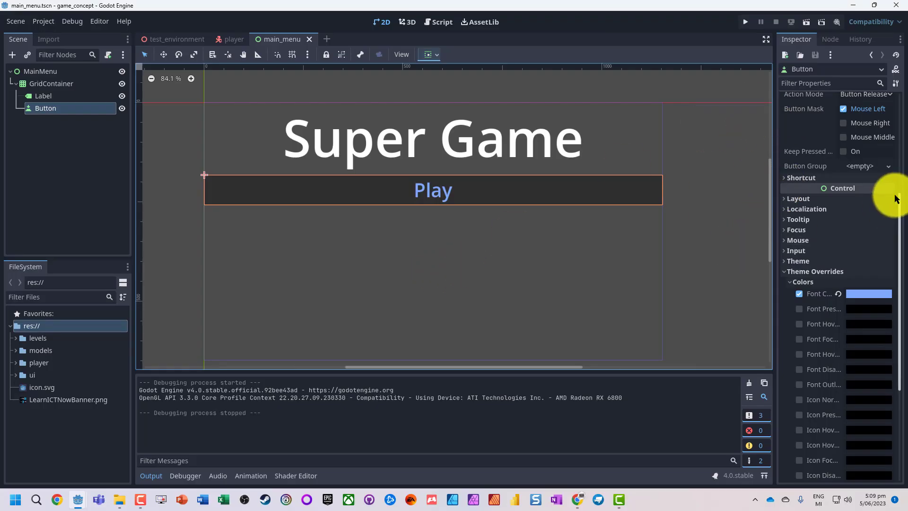
pyautogui.scroll(5, 852, 199)
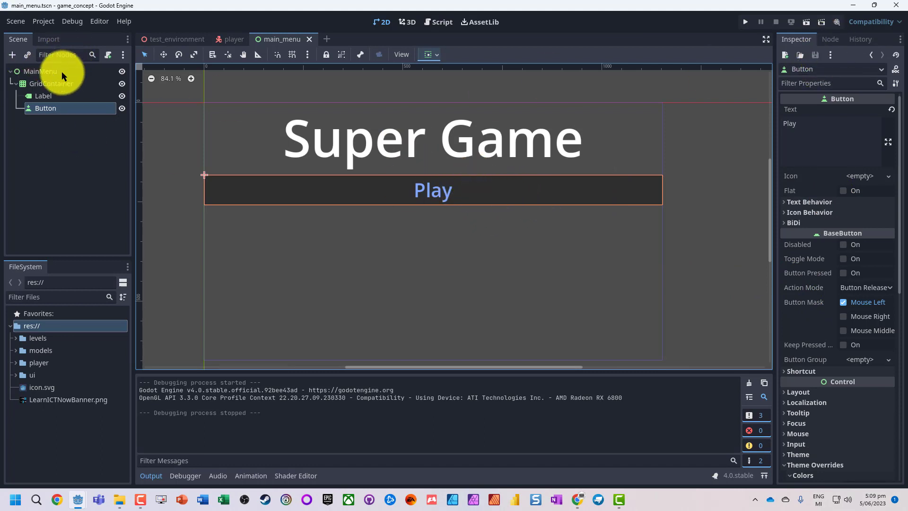
# Attach a new main_menu.gd script to the MainMenu node
pyautogui.click(39, 71)
pyautogui.rightClick(54, 74)
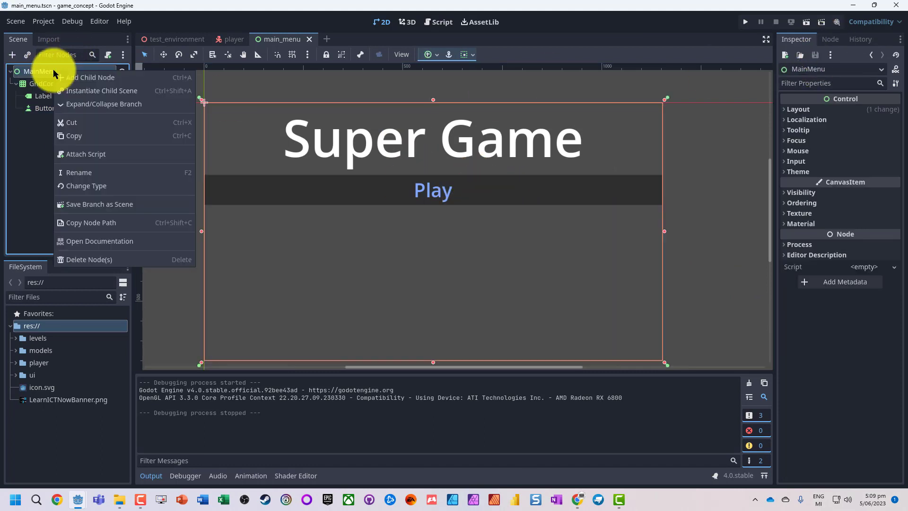
pyautogui.click(93, 154)
pyautogui.click(419, 353)
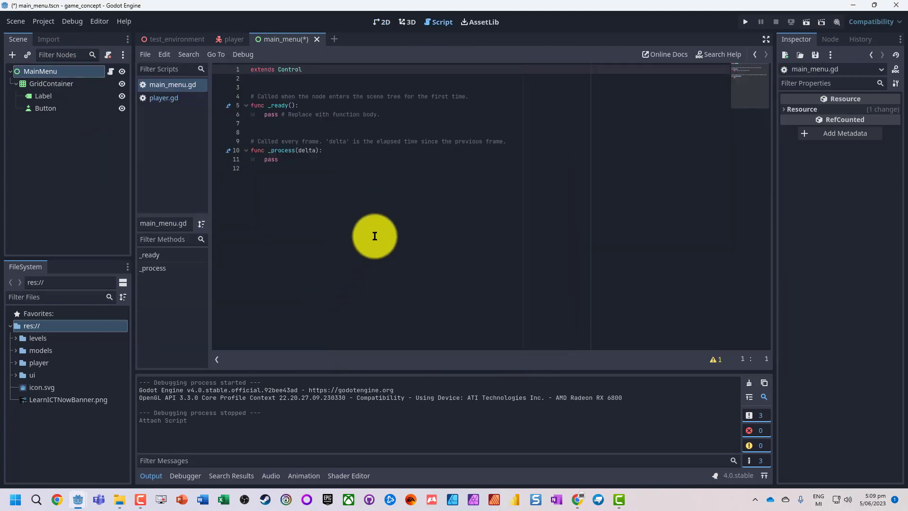
# Connect the Button's pressed() signal to _on_button_pressed in main_menu.gd
pyautogui.click(45, 108)
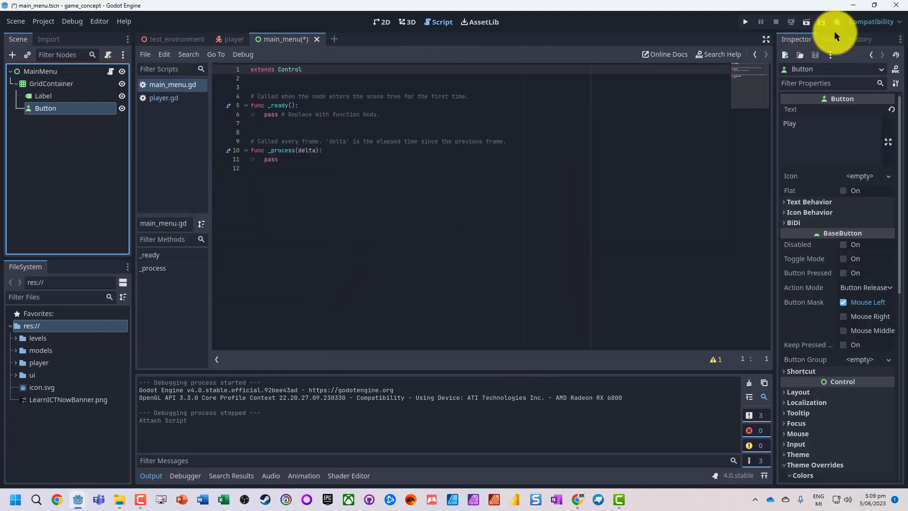
pyautogui.click(830, 39)
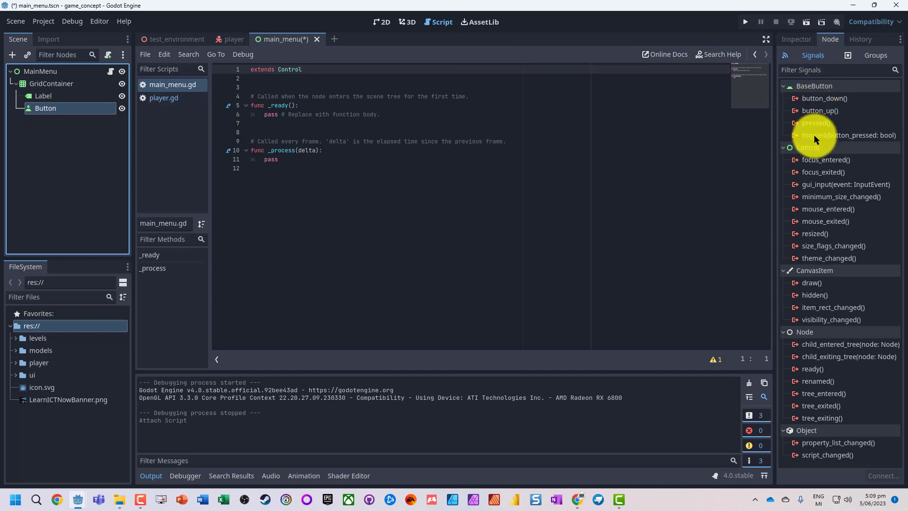
pyautogui.doubleClick(820, 123)
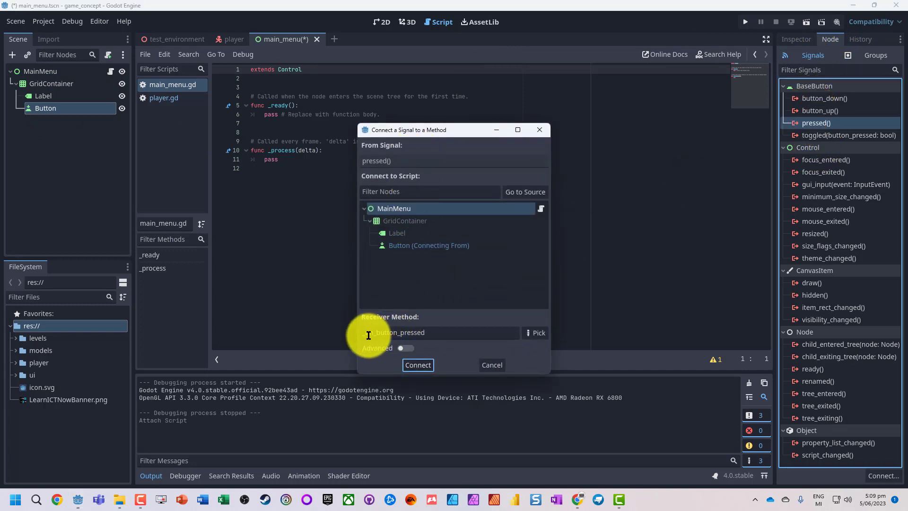
pyautogui.click(417, 364)
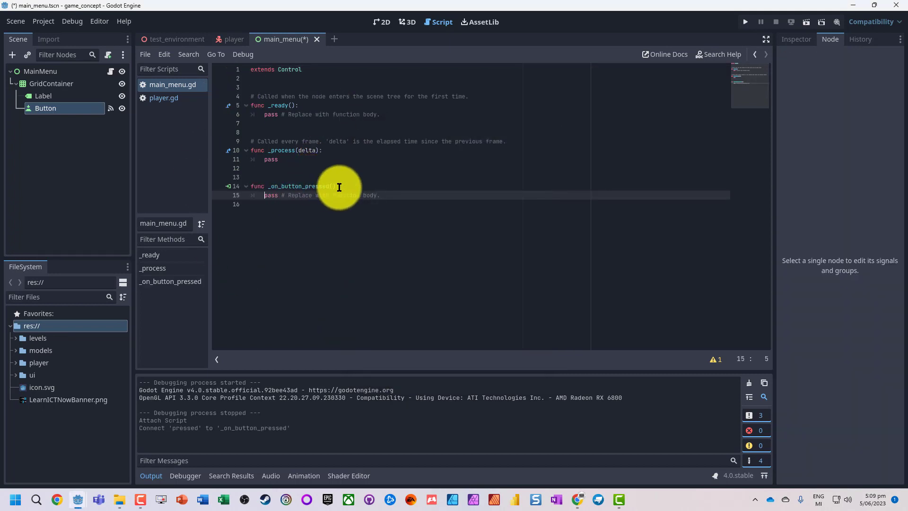
# Run the game with the temporary print("Play Pressed") and confirm the Play button logs to Output
pyautogui.press('Return')
pyautogui.write('print')
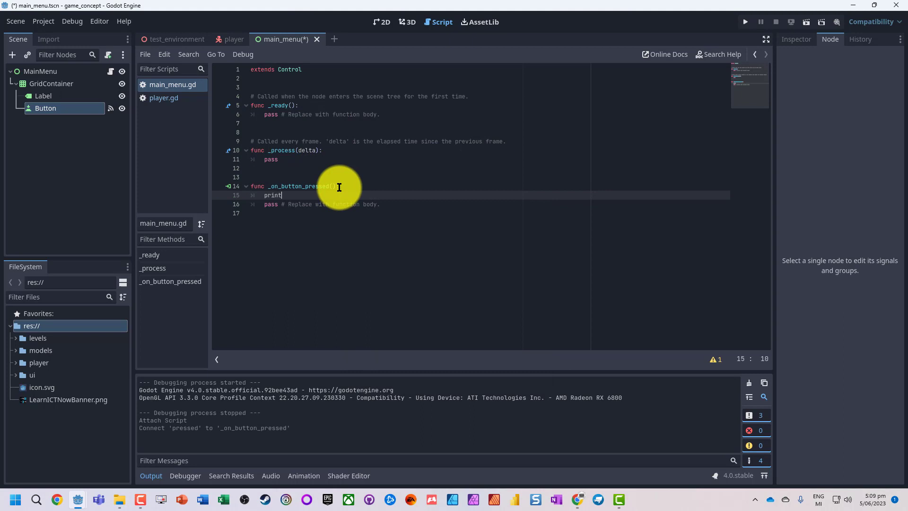
pyautogui.write('("Play Pressed')
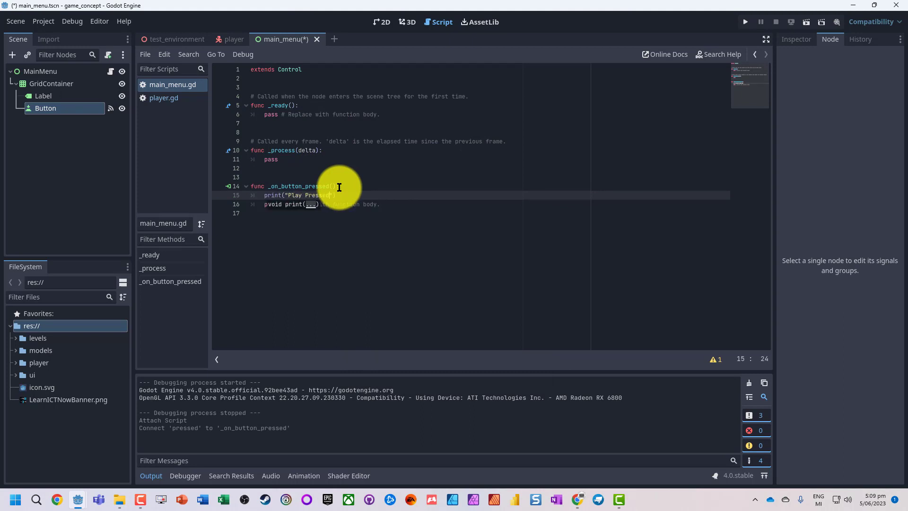
pyautogui.press('F5')
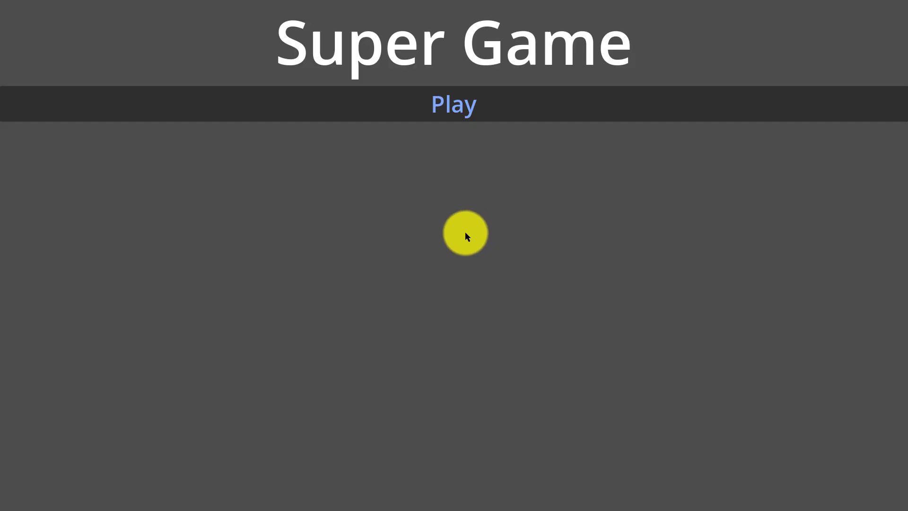
pyautogui.click(445, 107)
pyautogui.hotkey('alt', 'Tab')
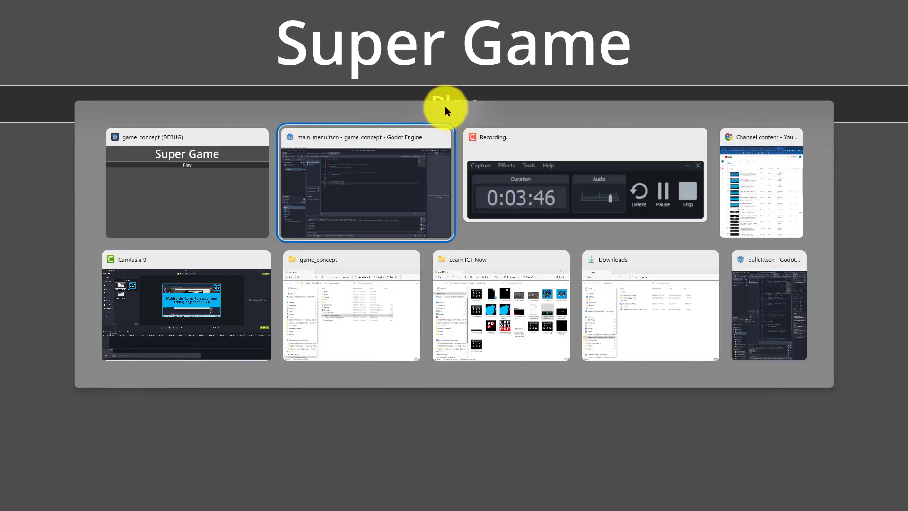
pyautogui.hotkey('alt', 'Tab')
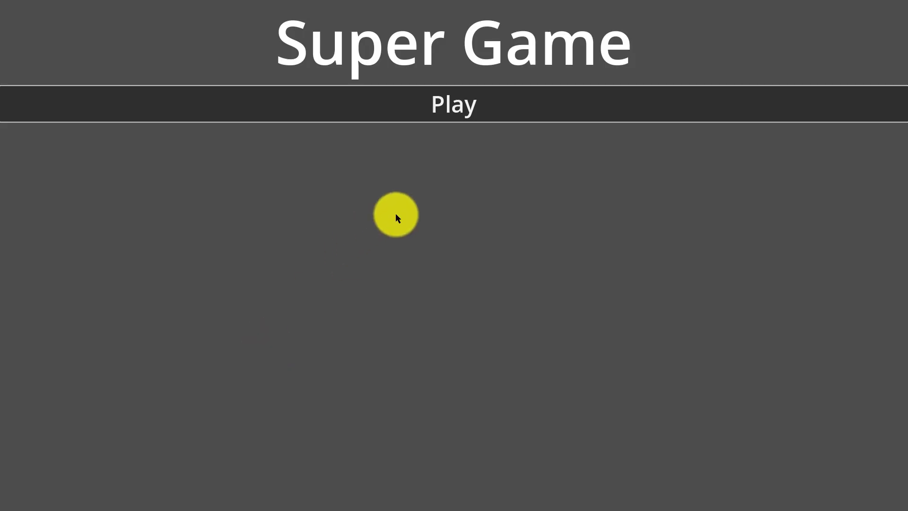
pyautogui.press('F8')
# Remove the temporary print statement from _on_button_pressed, leaving line 15 blank
pyautogui.click(346, 196)
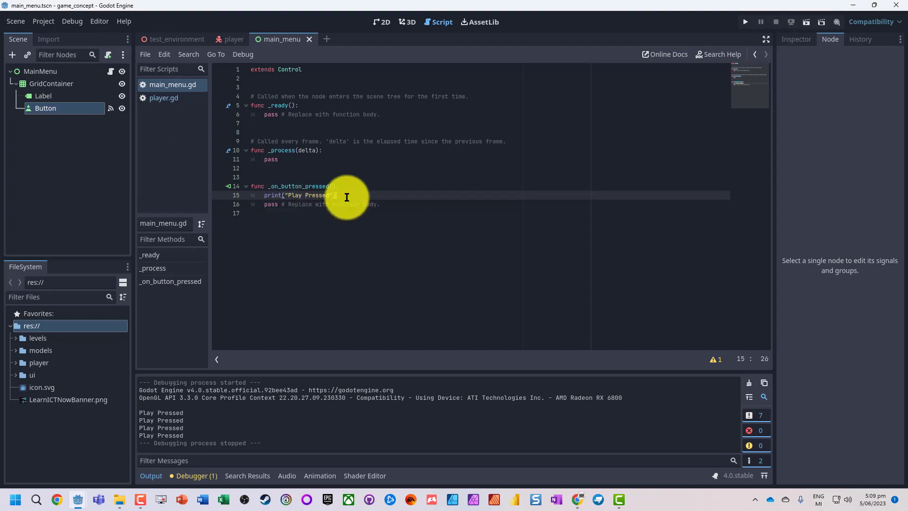
pyautogui.hotkey('shift', 'Home')
pyautogui.press('BackSpace')
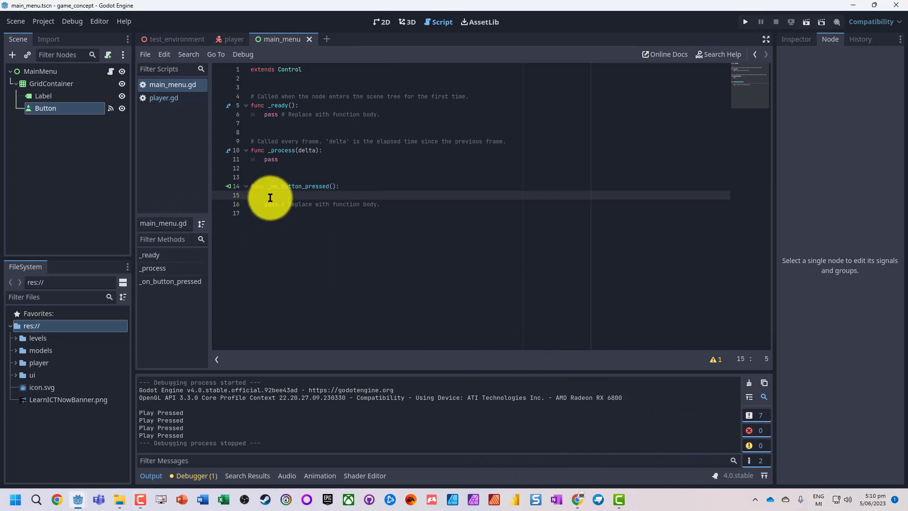
pyautogui.write('get_tre')
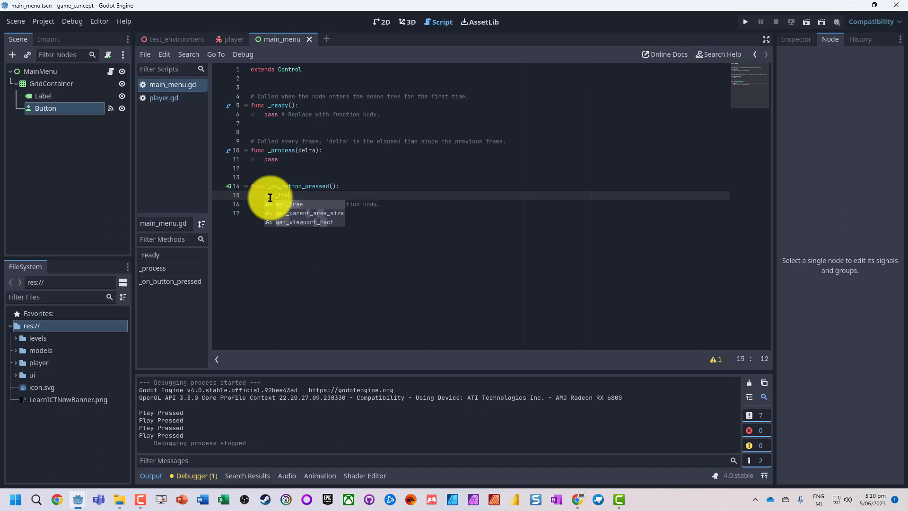
pyautogui.write('e()')
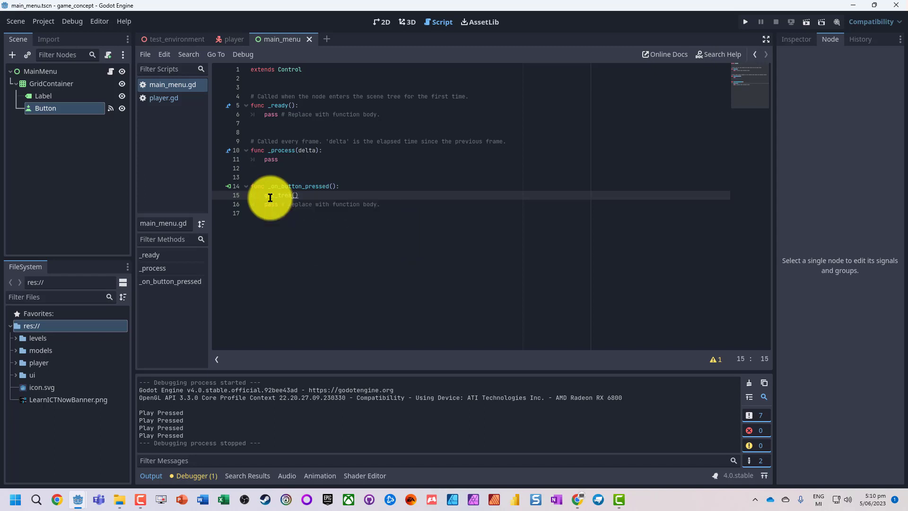
pyautogui.write('.chan')
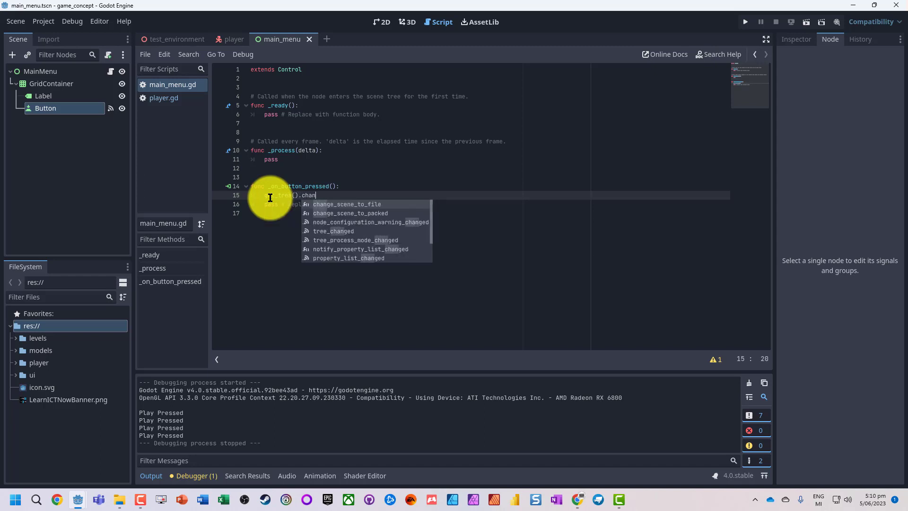
# Write get_tree().change_scene_to_file("res://levels/test_environment.tscn") on line 15 via autocomplete
pyautogui.press('Tab')
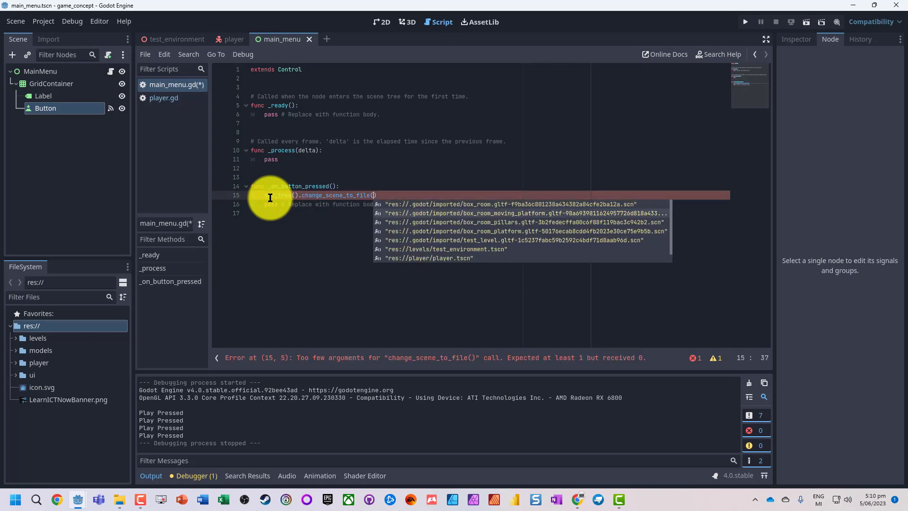
pyautogui.write('res:')
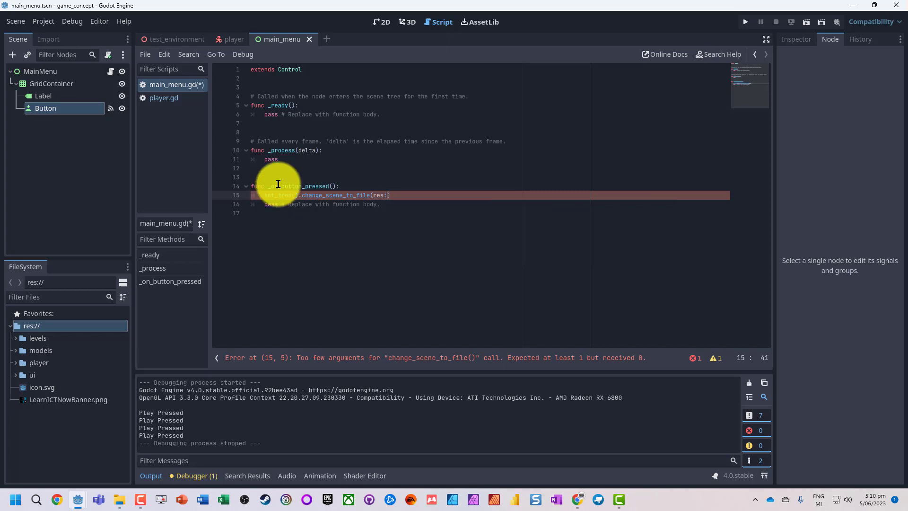
pyautogui.write('"re')
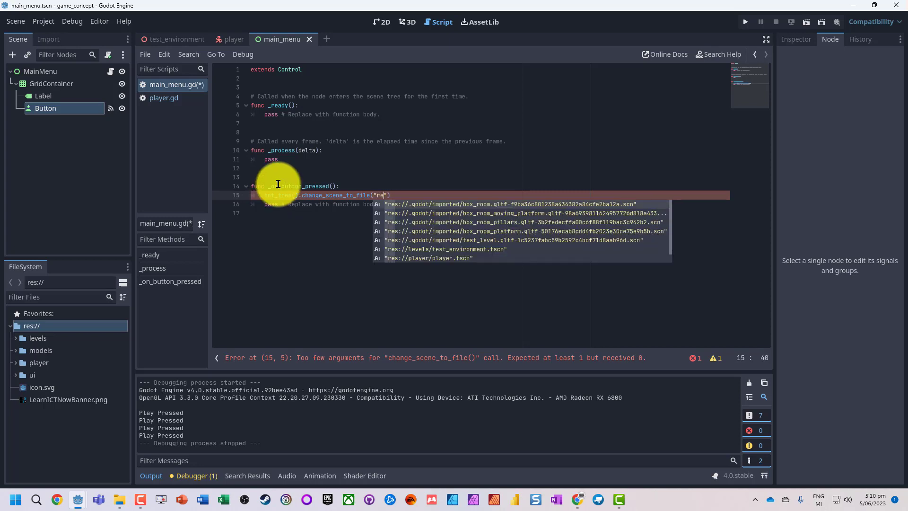
pyautogui.write('s://')
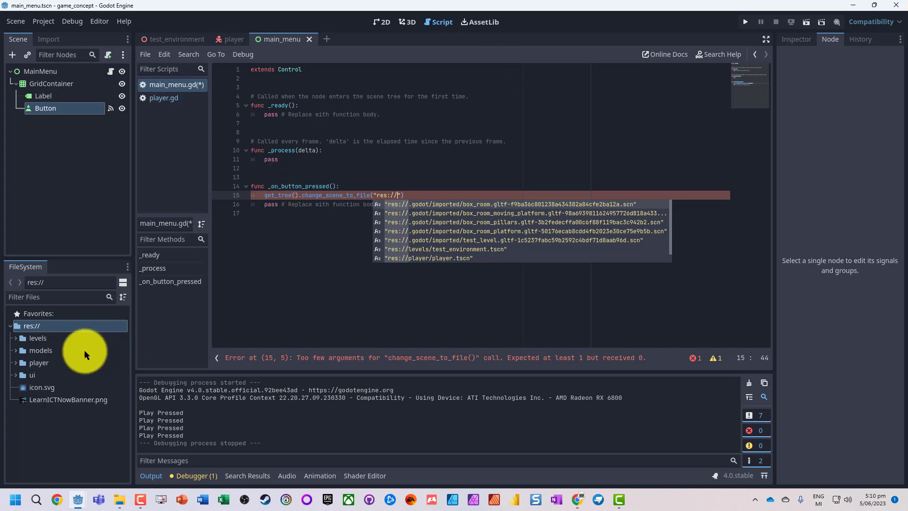
pyautogui.click(15, 375)
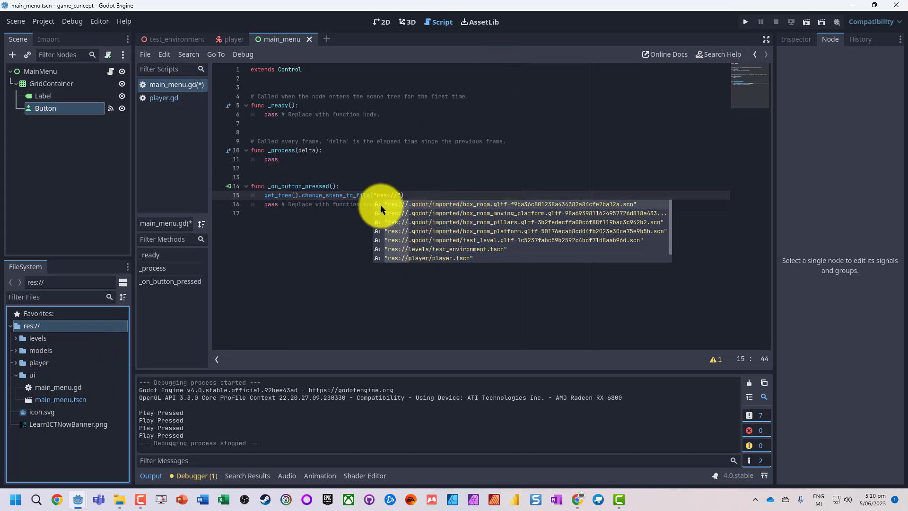
pyautogui.click(398, 197)
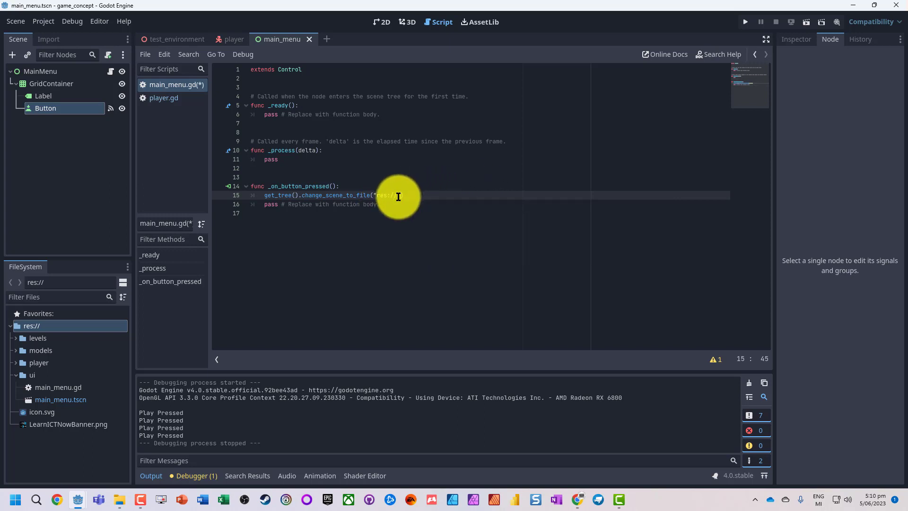
pyautogui.press('BackSpace')
pyautogui.press('BackSpace')
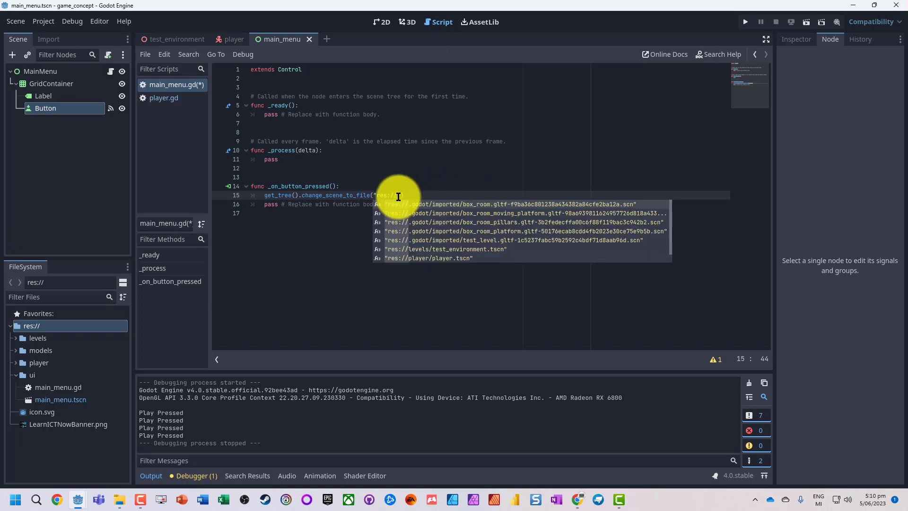
pyautogui.write('ui')
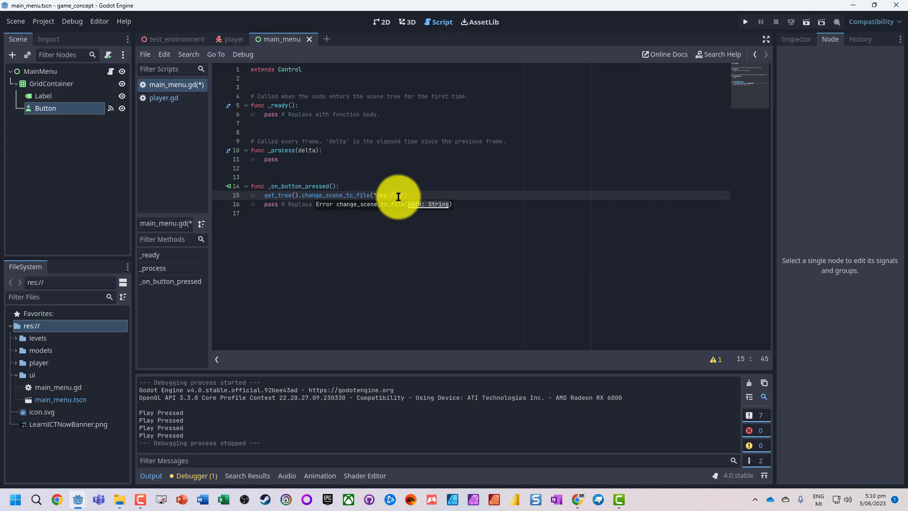
pyautogui.write('els')
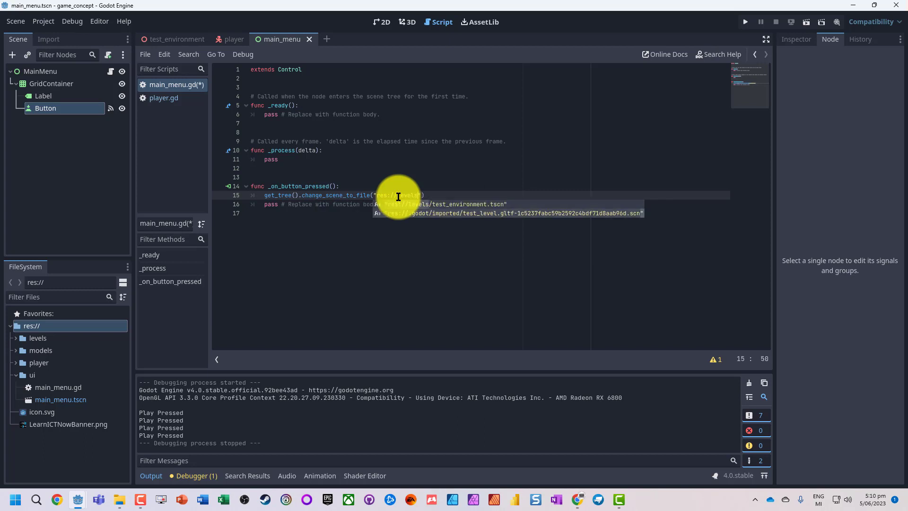
pyautogui.press('Tab')
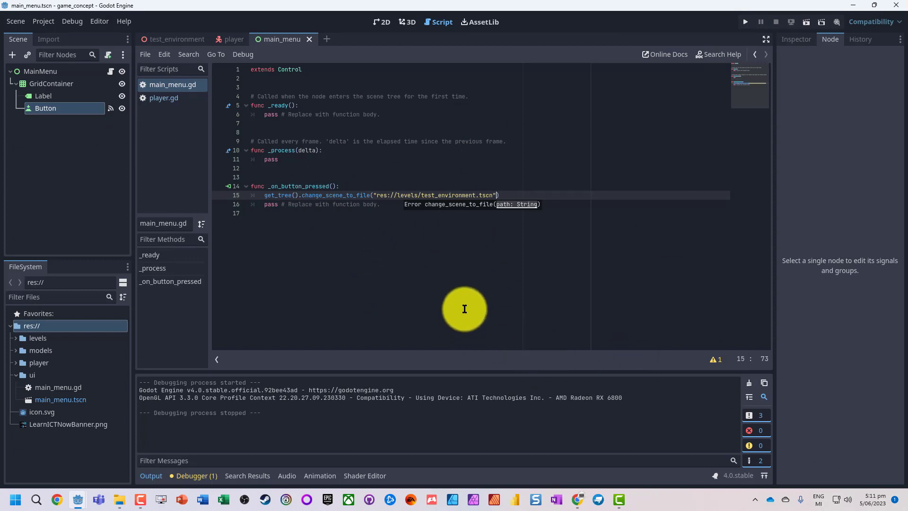
pyautogui.write('w')
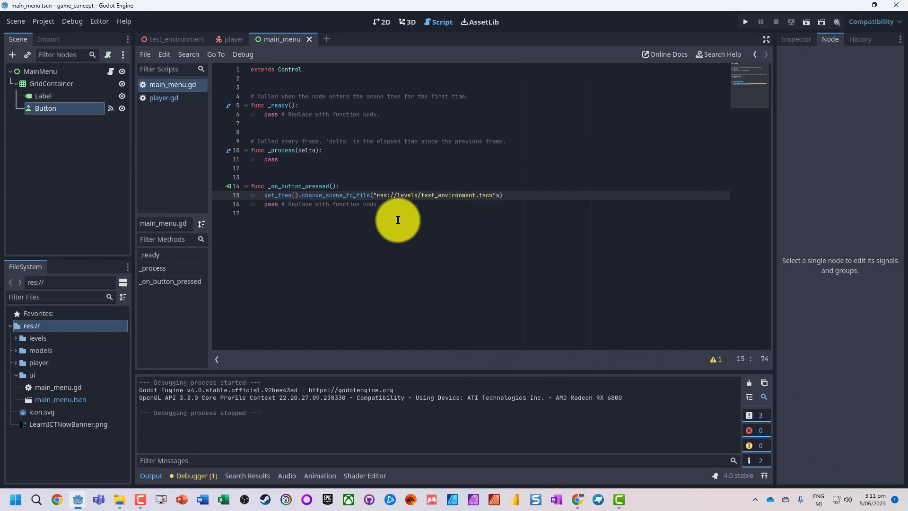
# Remove the stray 'w' left after the scene path on line 15
pyautogui.click(404, 216)
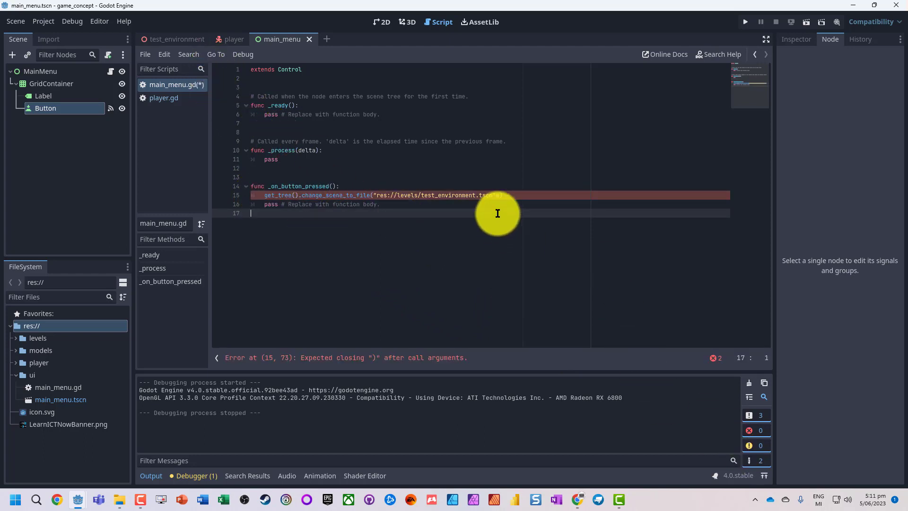
pyautogui.click(501, 195)
pyautogui.press('BackSpace')
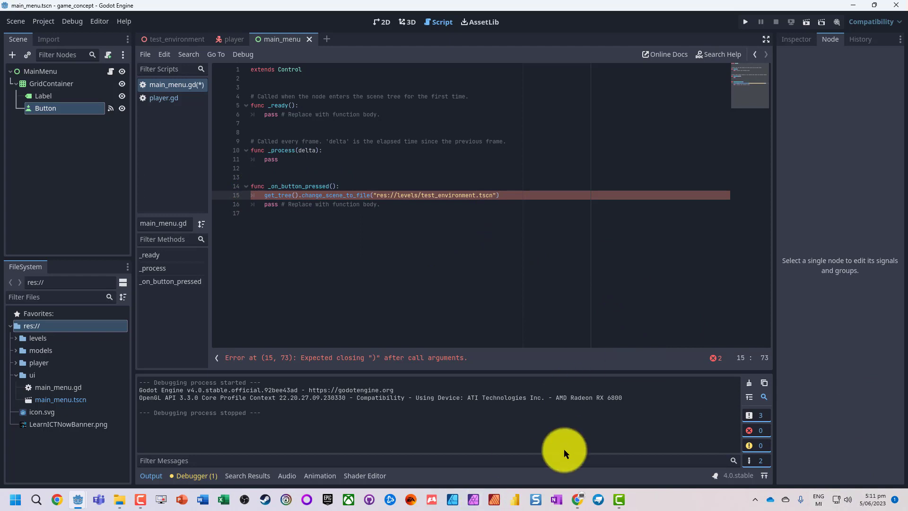